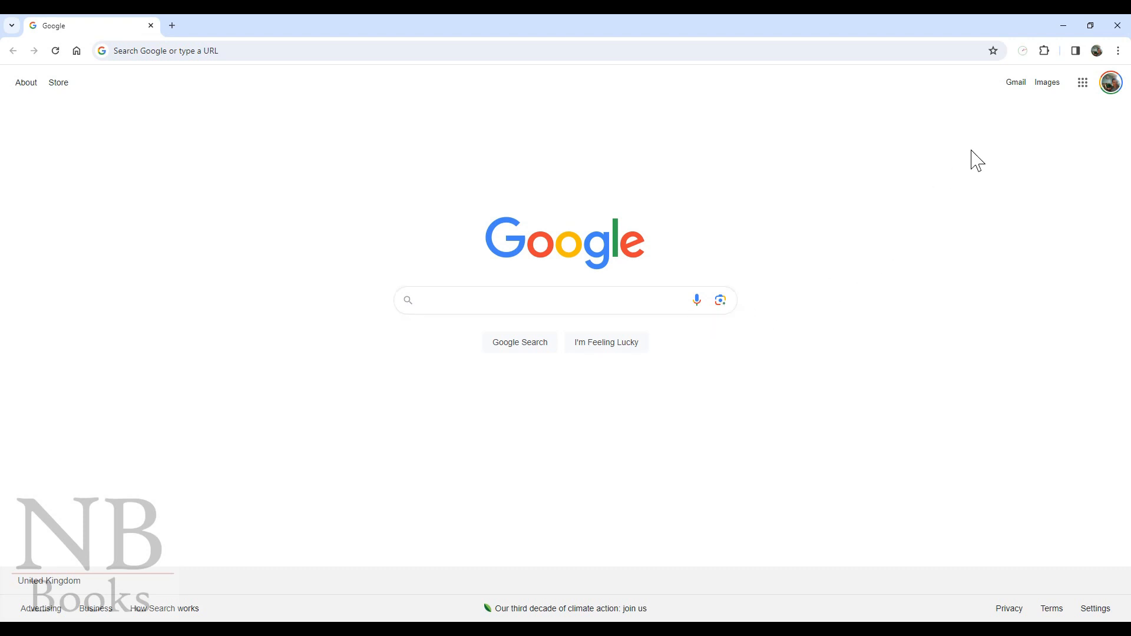
# - Open Google Docs from the Google apps menu and create a new blank document
pyautogui.click(1084, 84)
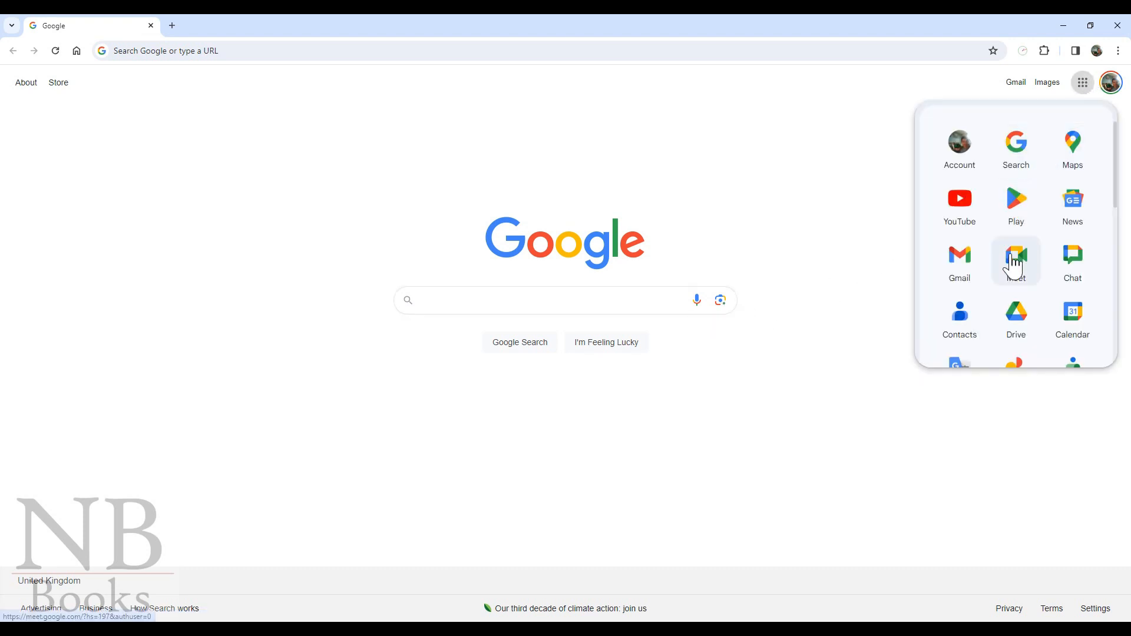
pyautogui.scroll(-5, 1013, 266)
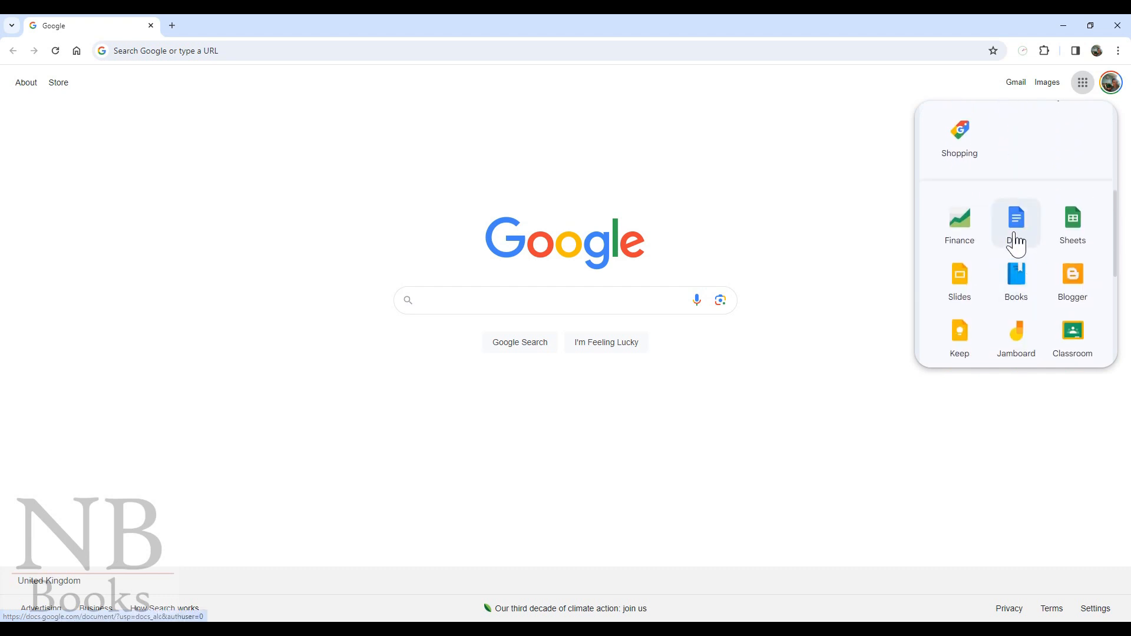
pyautogui.click(1015, 225)
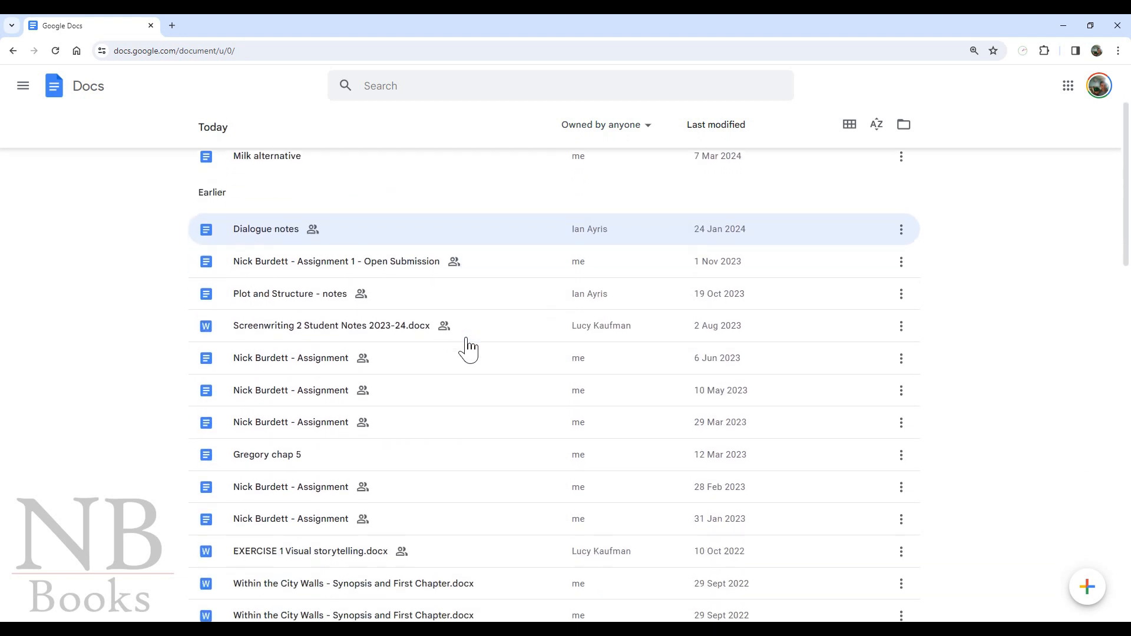
pyautogui.scroll(-1, 308, 389)
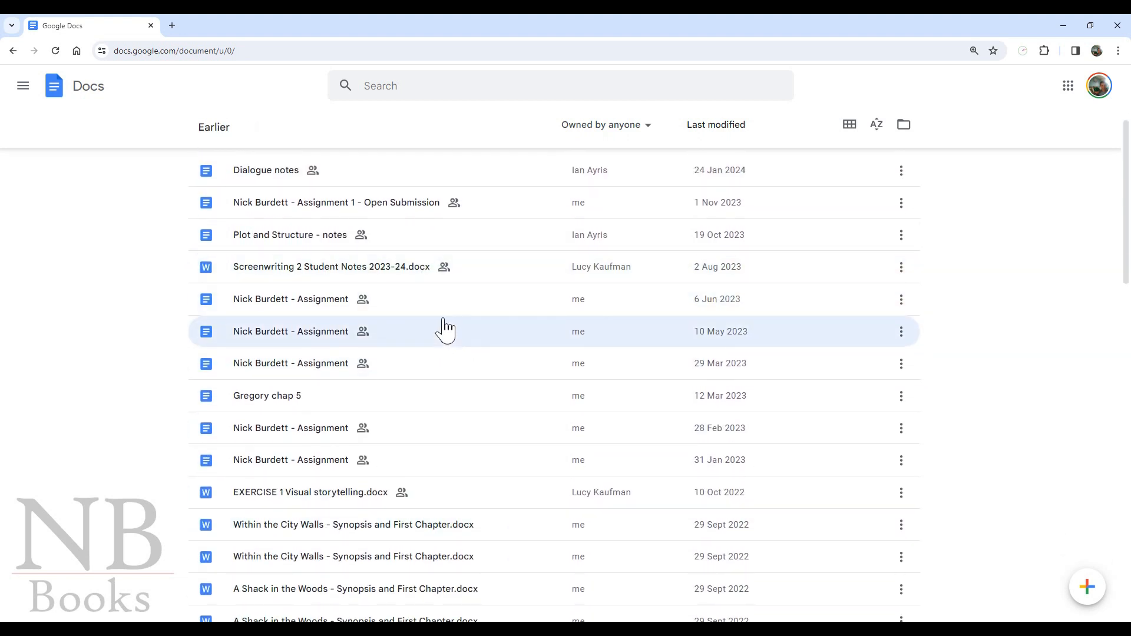
pyautogui.moveTo(1107, 606)
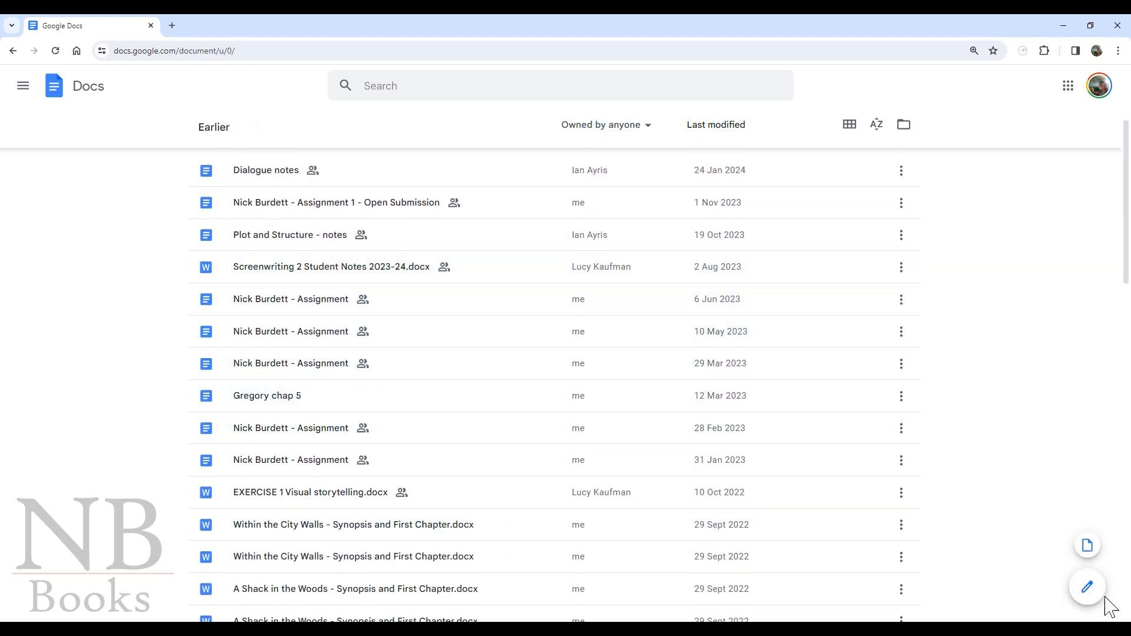
pyautogui.click(1088, 589)
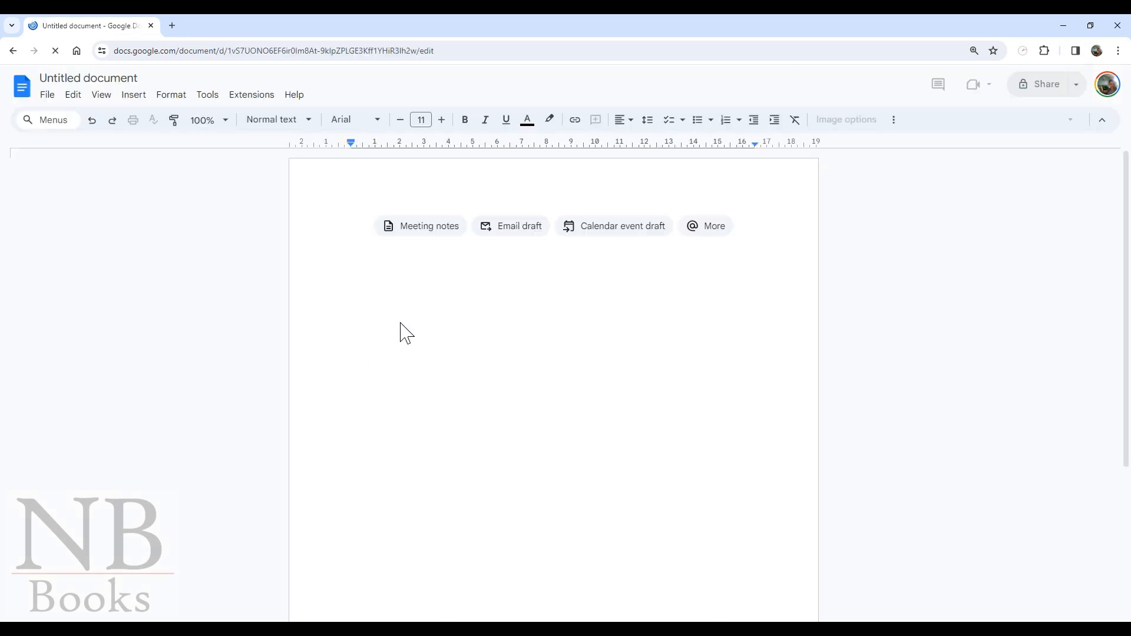
# - Rename the document 'Nick Story' and begin the first line with 'Once'
pyautogui.click(101, 80)
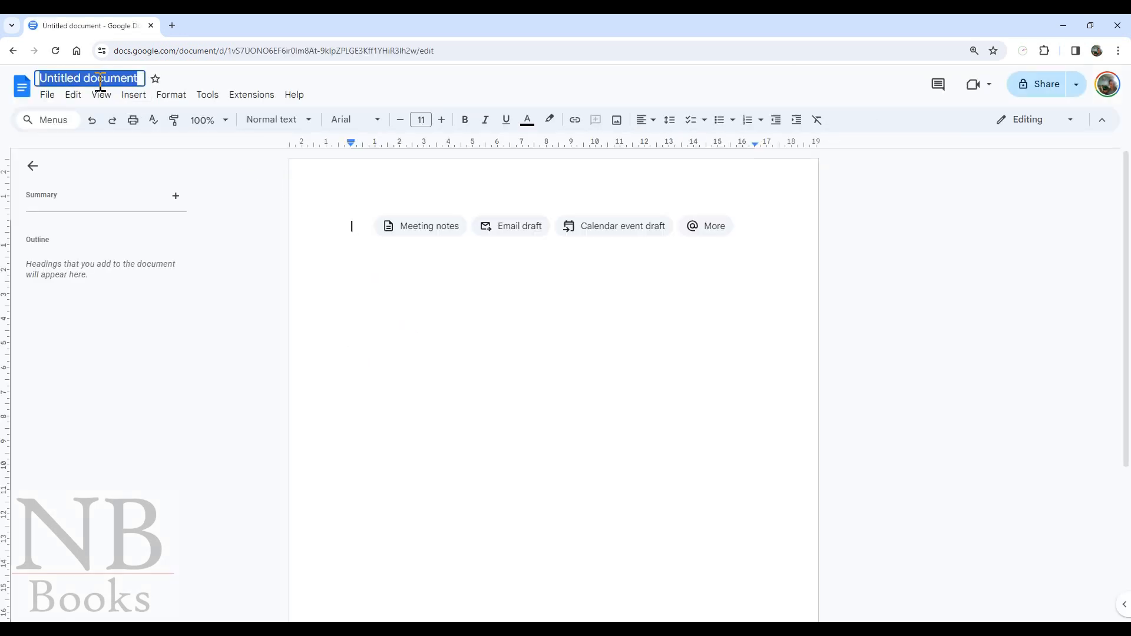
pyautogui.write('Nick Story')
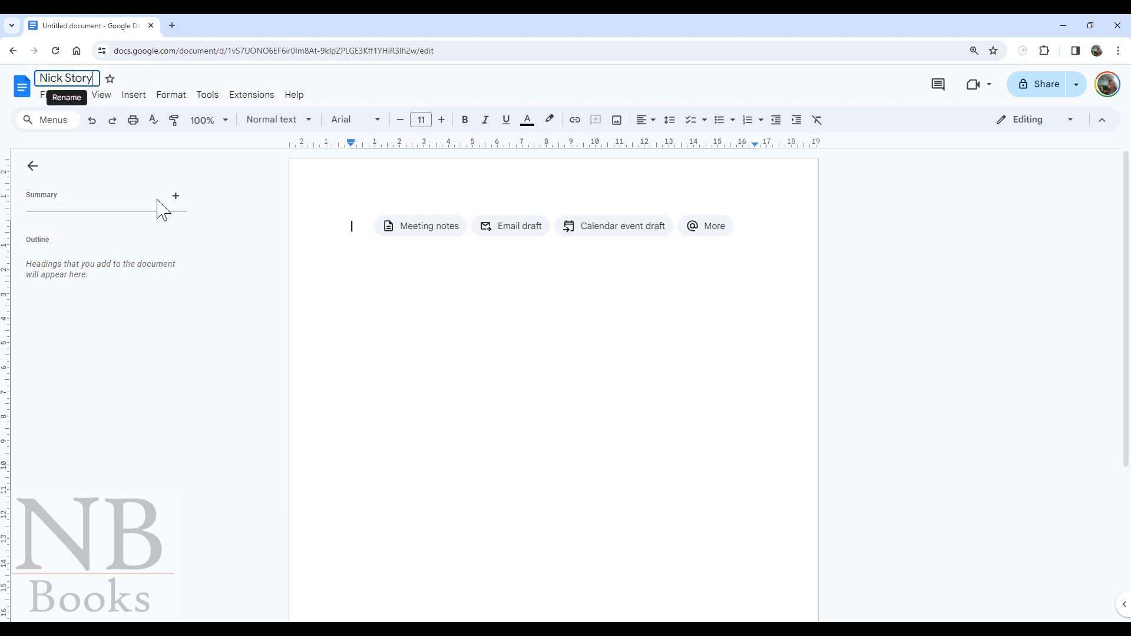
pyautogui.click(436, 317)
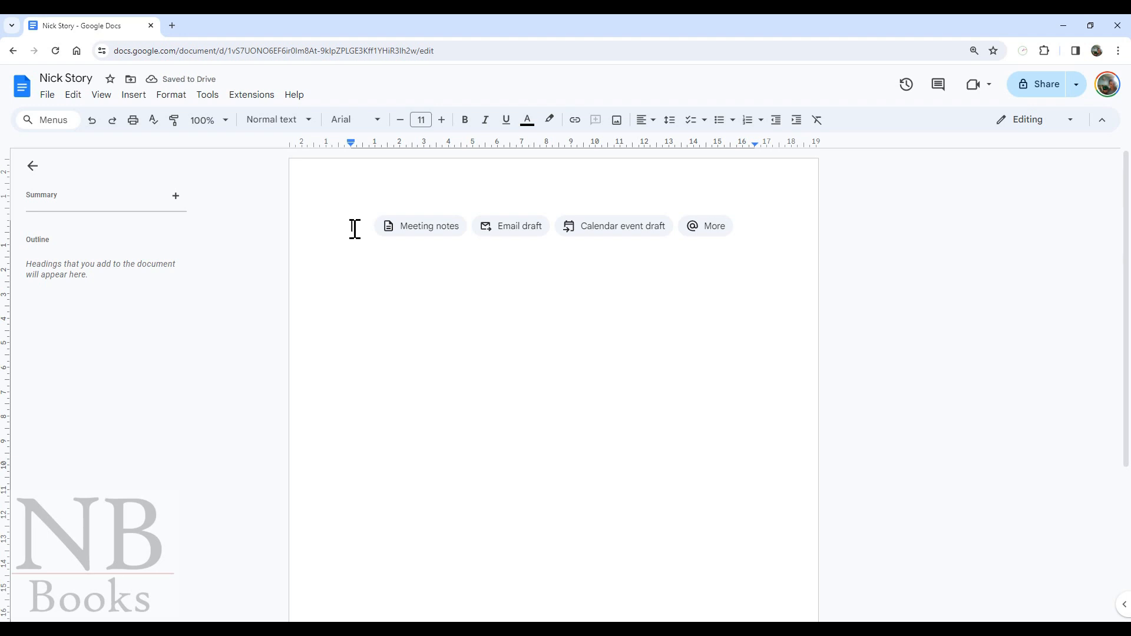
pyautogui.write('Once upon a time')
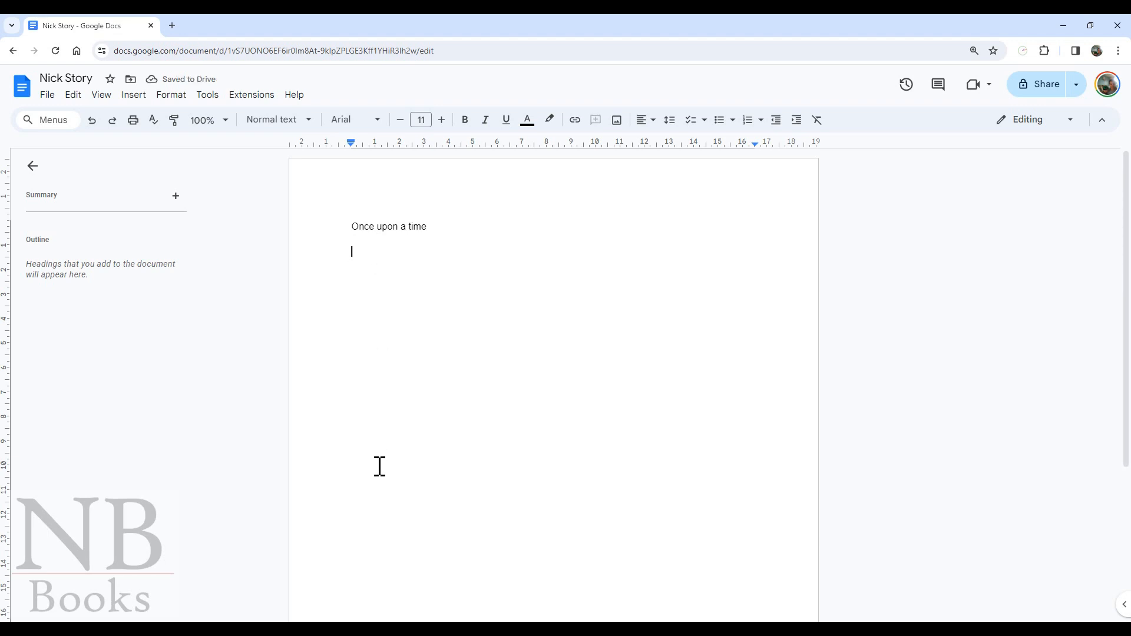
# - Insert a 'Chapter 1' line above 'Once upon a time'
pyautogui.click(356, 229)
pyautogui.press('Return')
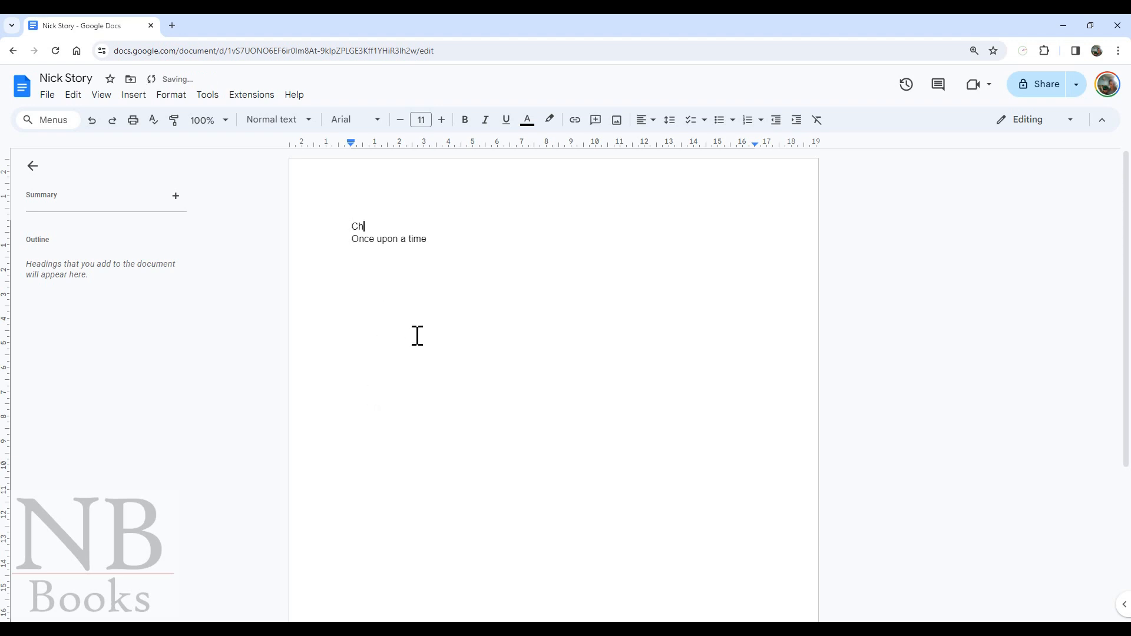
pyautogui.press('Return')
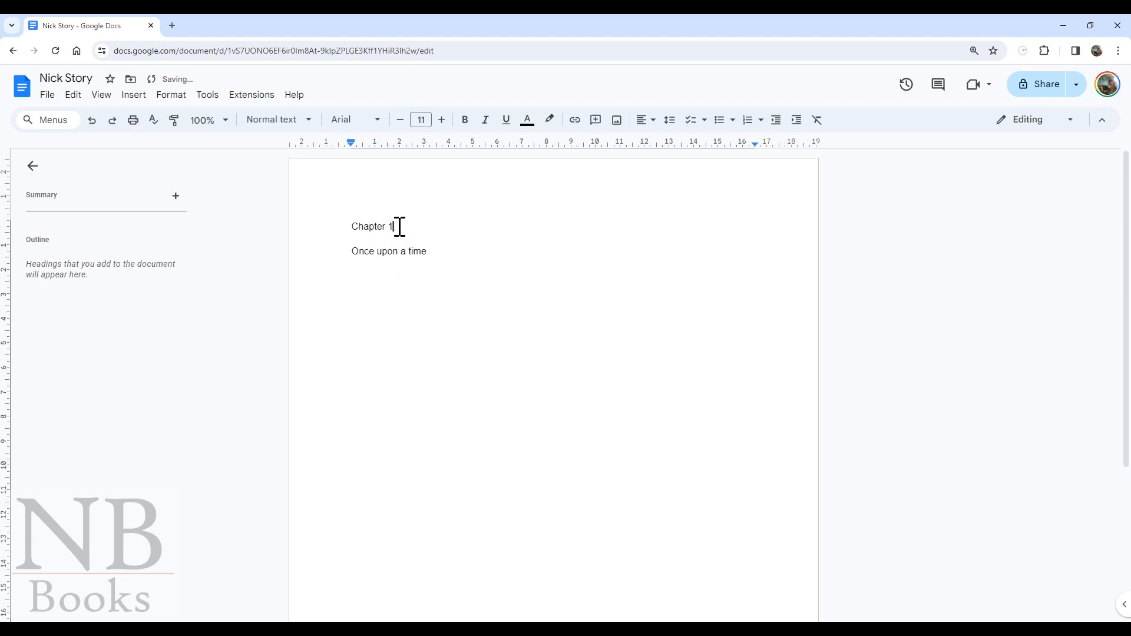
# - Apply the Heading 1 style to the Chapter 1 line
pyautogui.moveTo(399, 227); pyautogui.dragTo(352, 226)
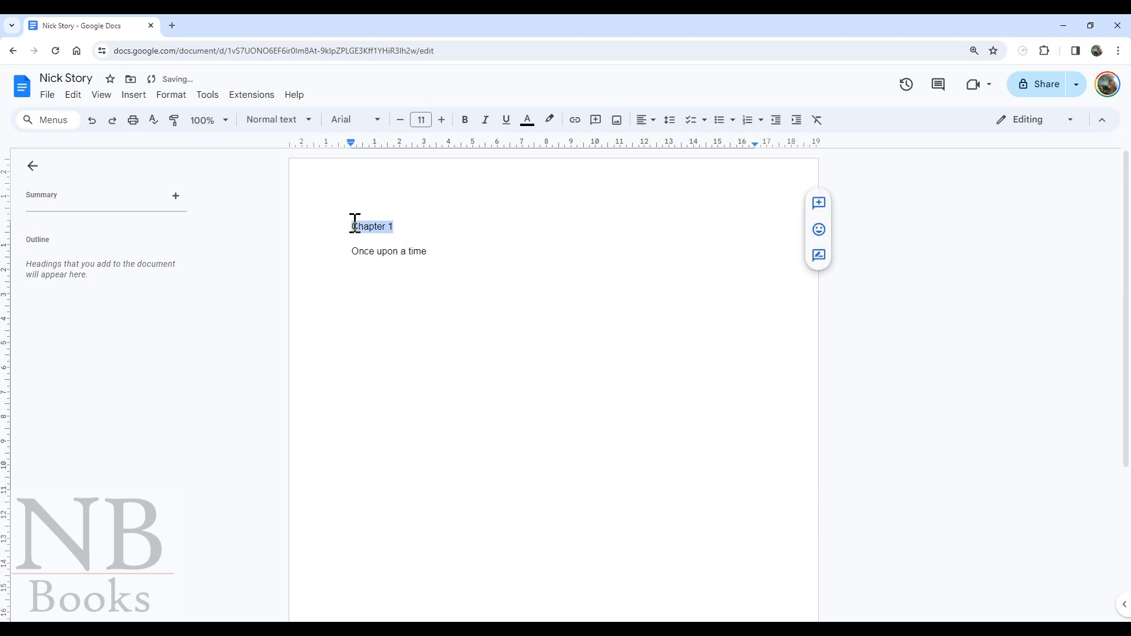
pyautogui.click(270, 125)
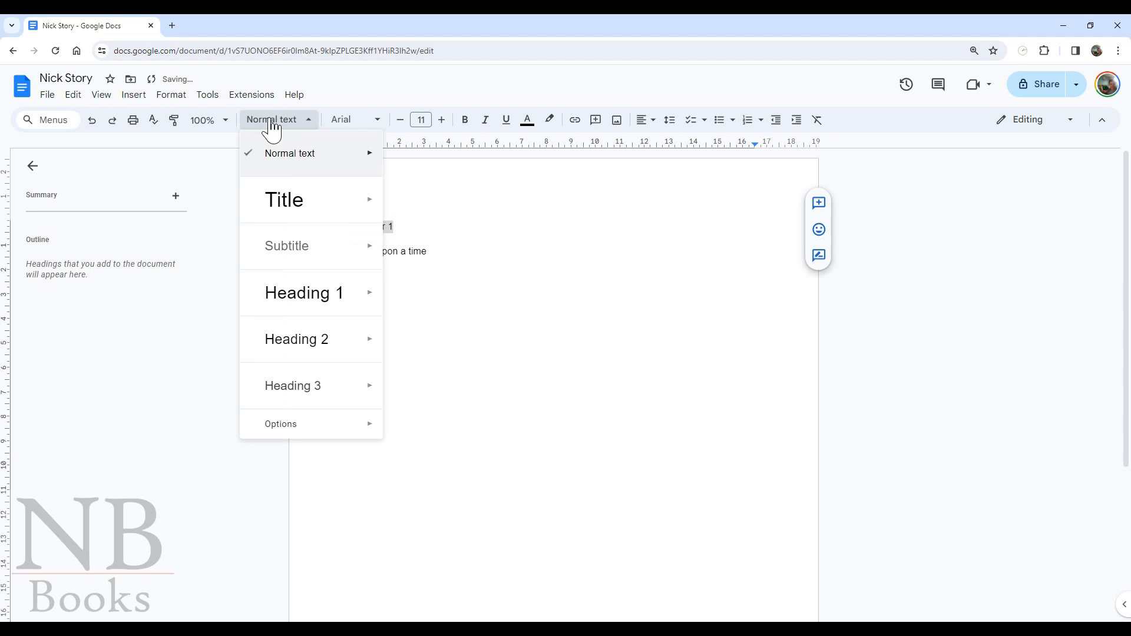
pyautogui.click(301, 298)
# - Toggle the document outline, jump to Chapter 1 from it, and go to the empty line below
pyautogui.click(33, 167)
pyautogui.click(34, 172)
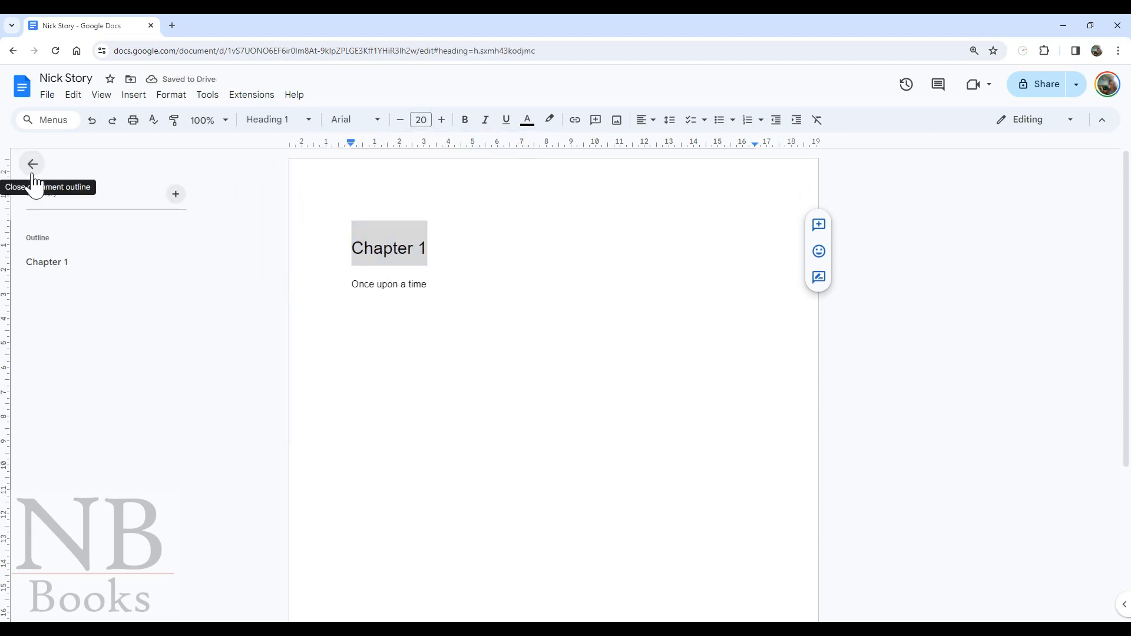
pyautogui.click(33, 165)
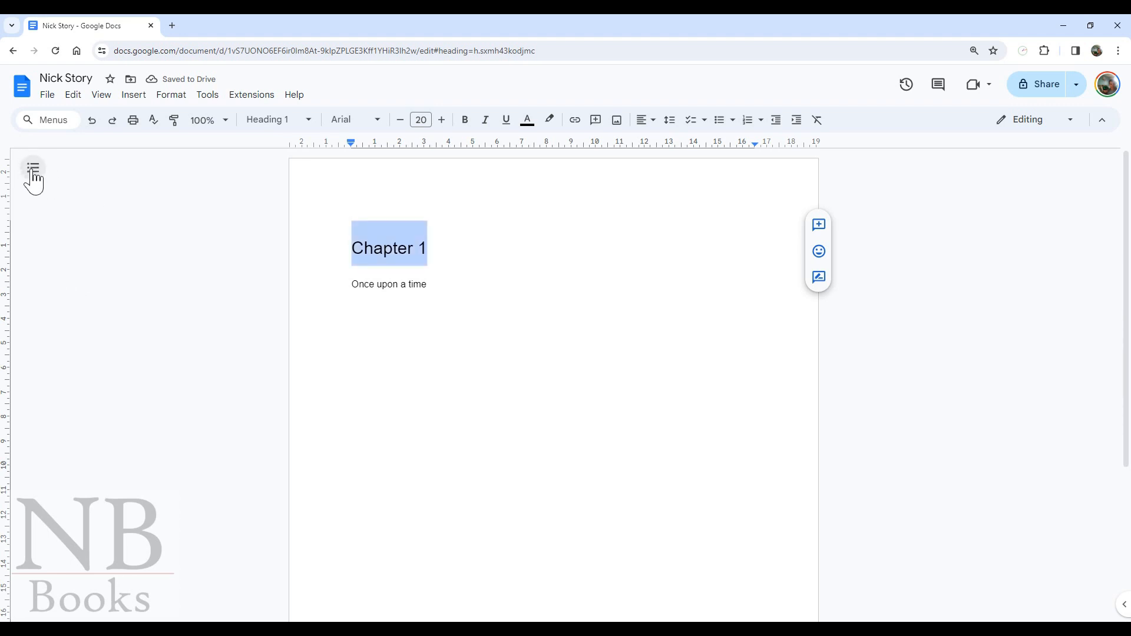
pyautogui.click(34, 172)
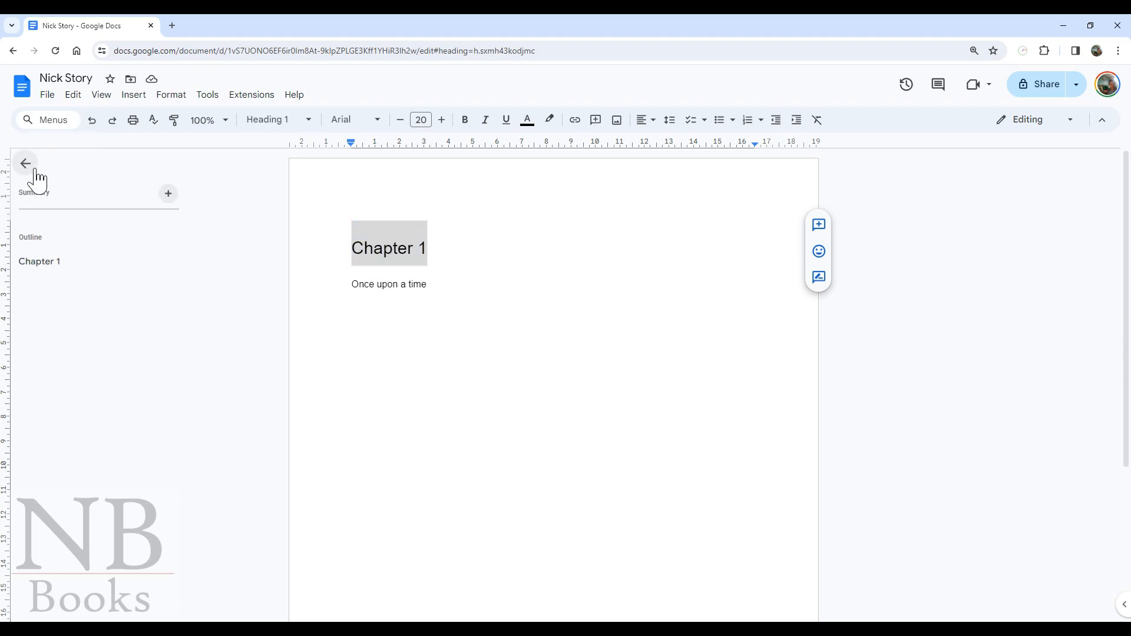
pyautogui.click(51, 266)
pyautogui.click(433, 303)
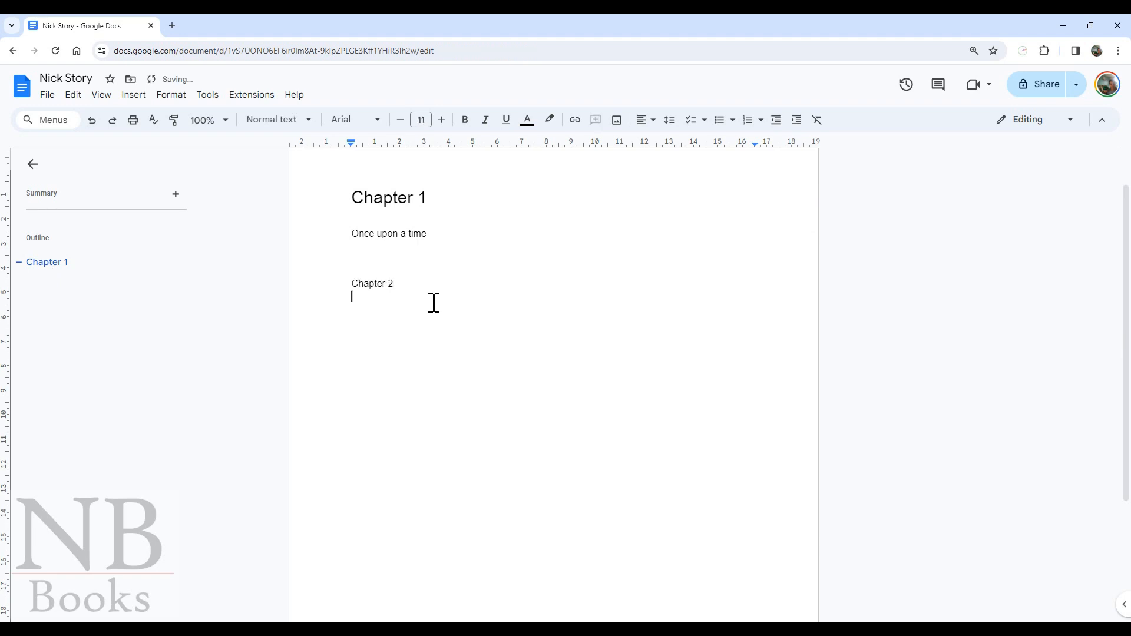
# - Make Chapter 2 a Heading 1 and jump between both chapters in the outline
pyautogui.moveTo(401, 285); pyautogui.dragTo(321, 285)
pyautogui.click(295, 121)
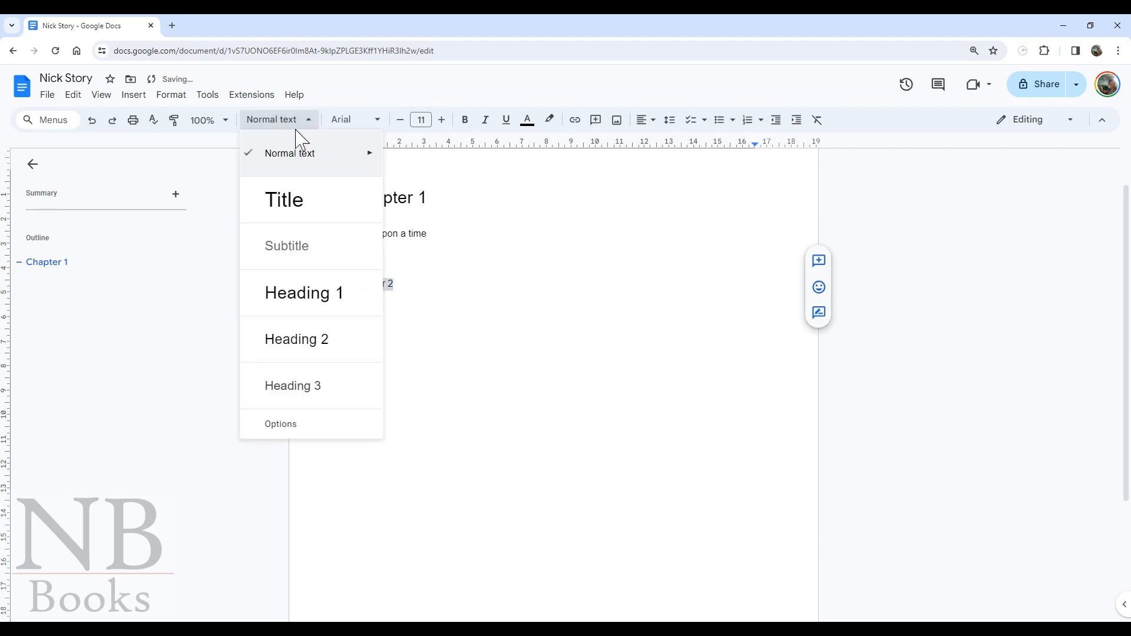
pyautogui.click(300, 299)
pyautogui.press('Up')
pyautogui.click(57, 282)
pyautogui.click(52, 287)
pyautogui.click(53, 266)
pyautogui.click(48, 287)
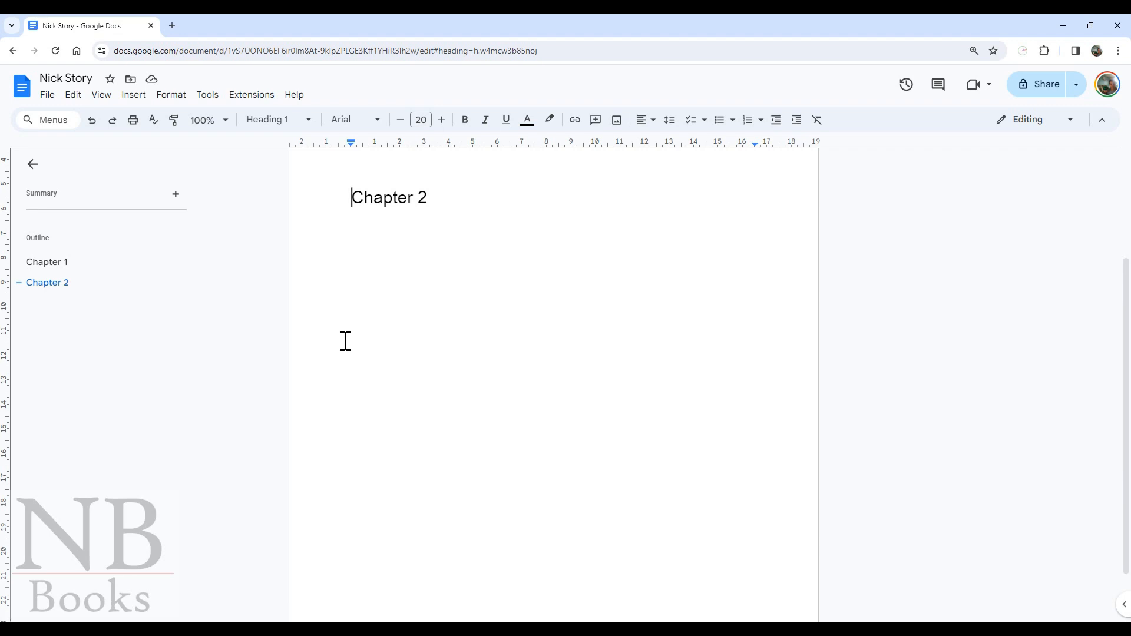
# - Delete the words after 'A word' so the line reads just 'A word'
pyautogui.scroll(2, 379, 293)
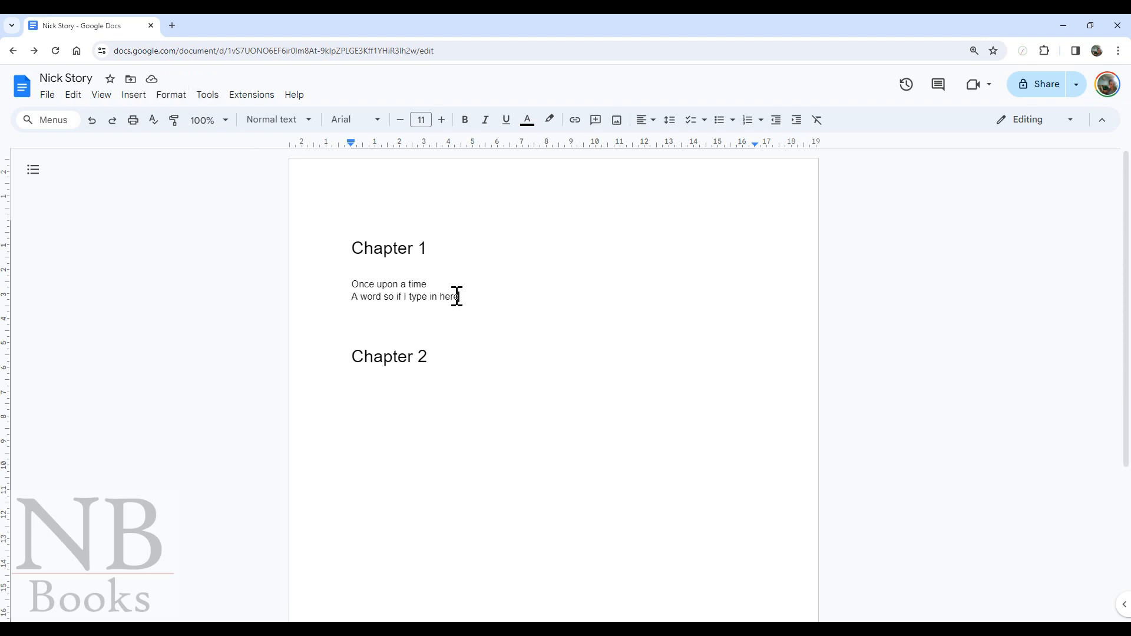
pyautogui.moveTo(457, 297); pyautogui.dragTo(390, 297)
pyautogui.press('BackSpace')
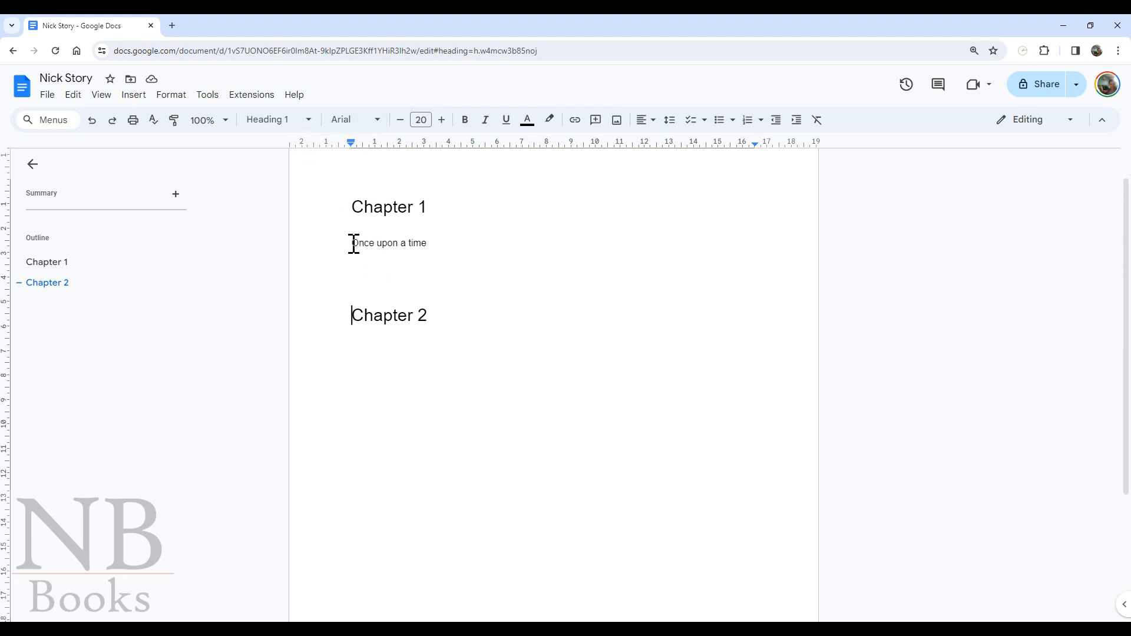
# - Bold 'on a time', italicize 'nc' in 'Once', and underline part of the line
pyautogui.moveTo(354, 243); pyautogui.dragTo(404, 242)
pyautogui.click(377, 121)
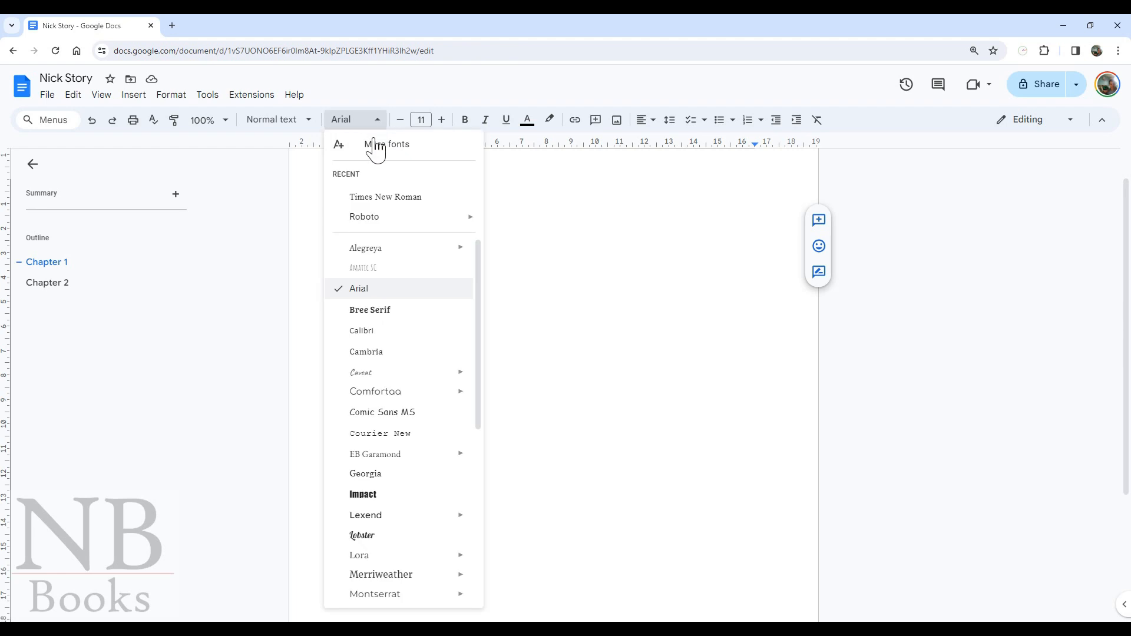
pyautogui.click(603, 221)
pyautogui.moveTo(477, 247); pyautogui.dragTo(385, 245)
pyautogui.click(468, 122)
pyautogui.moveTo(359, 243); pyautogui.dragTo(370, 243)
pyautogui.click(484, 122)
pyautogui.click(505, 122)
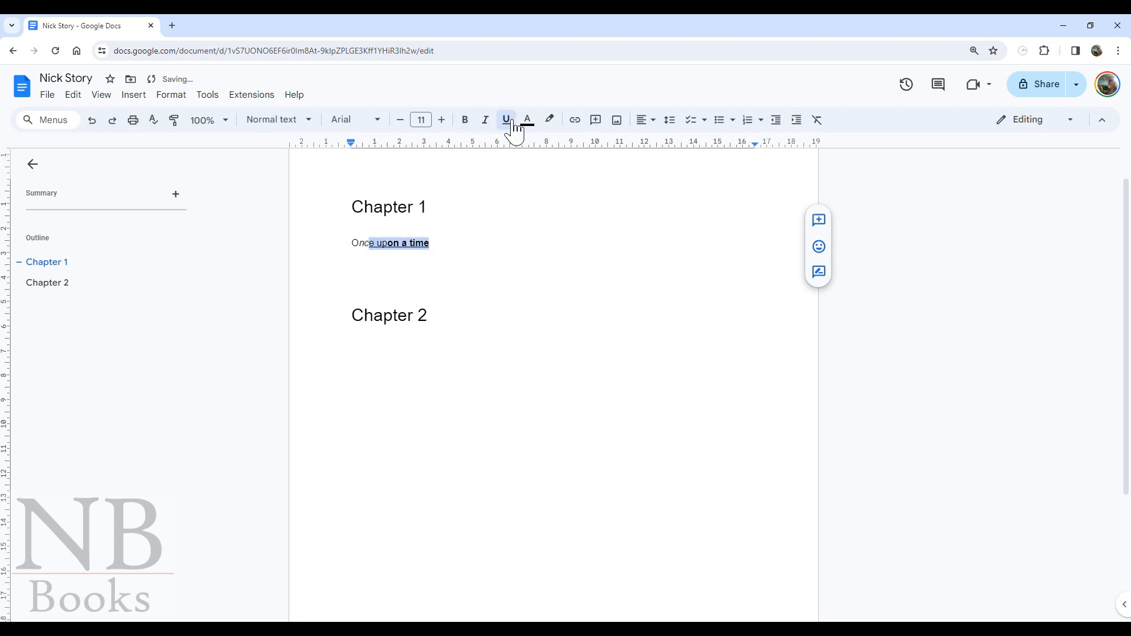
pyautogui.click(449, 257)
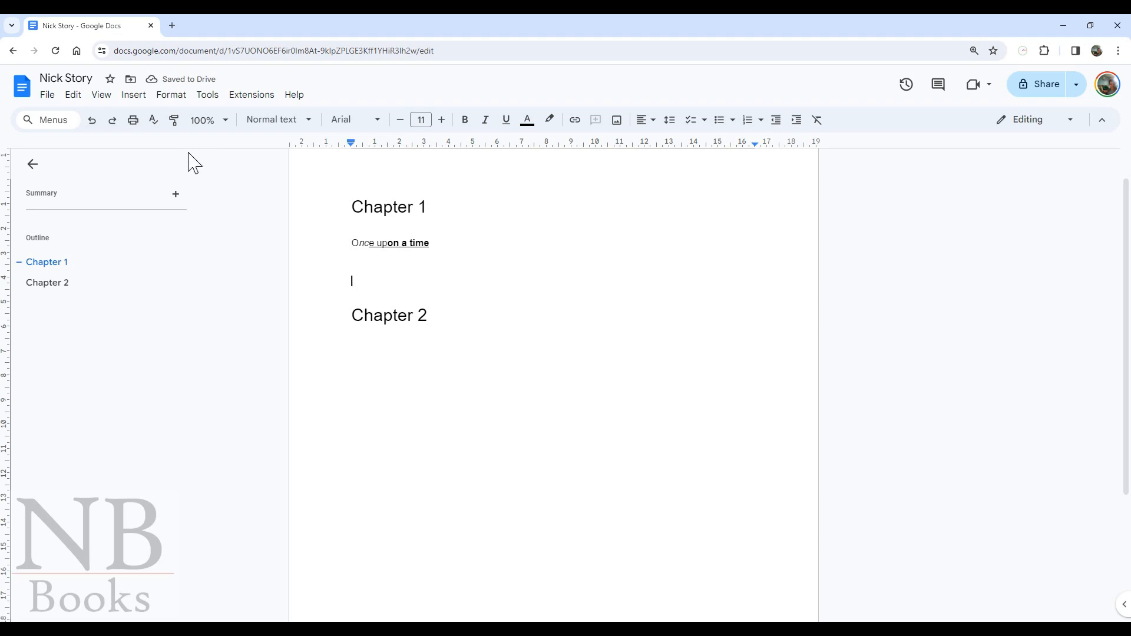
# - Undo the bold, italic and underline on 'Once upon a time', keeping Chapter 2 a heading
pyautogui.click(92, 123)
pyautogui.click(92, 122)
pyautogui.click(92, 123)
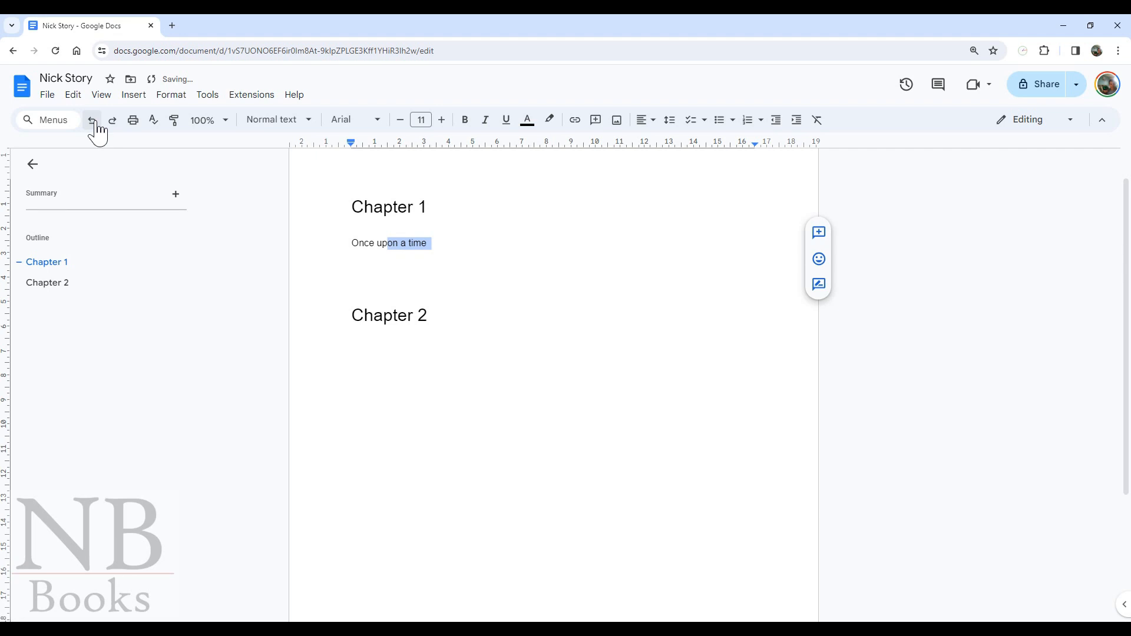
pyautogui.click(92, 120)
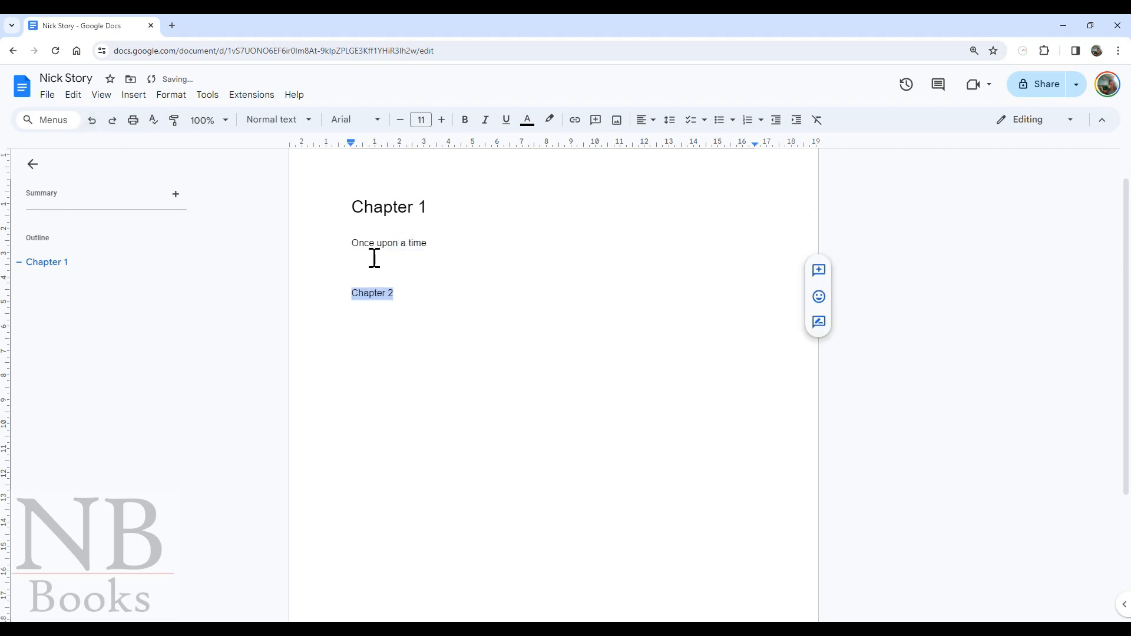
pyautogui.click(112, 121)
pyautogui.click(419, 263)
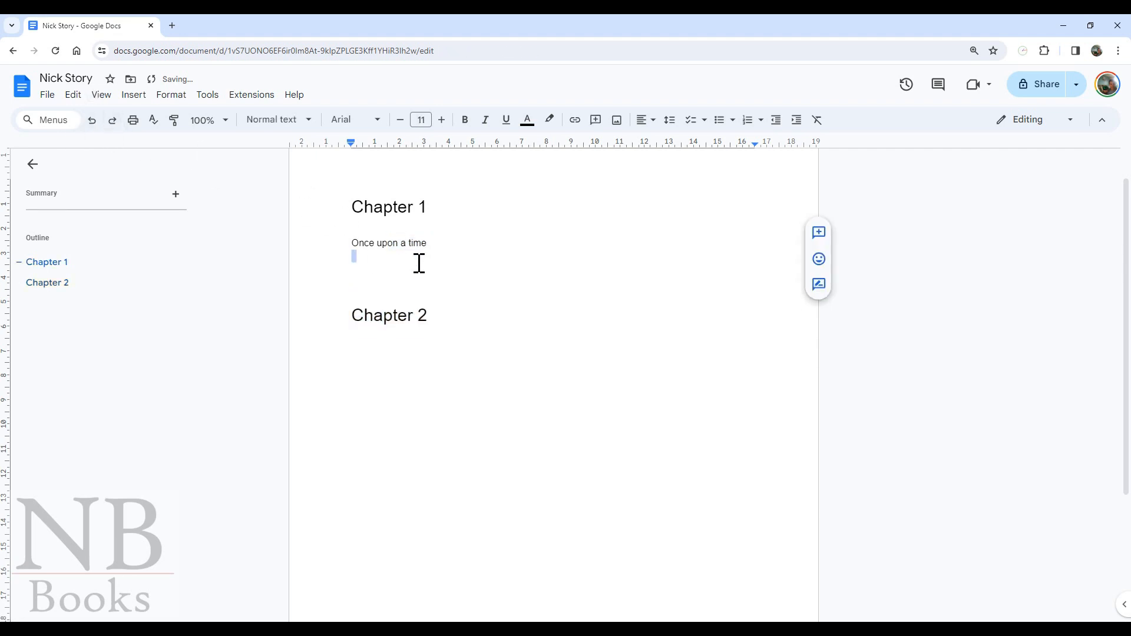
pyautogui.click(404, 281)
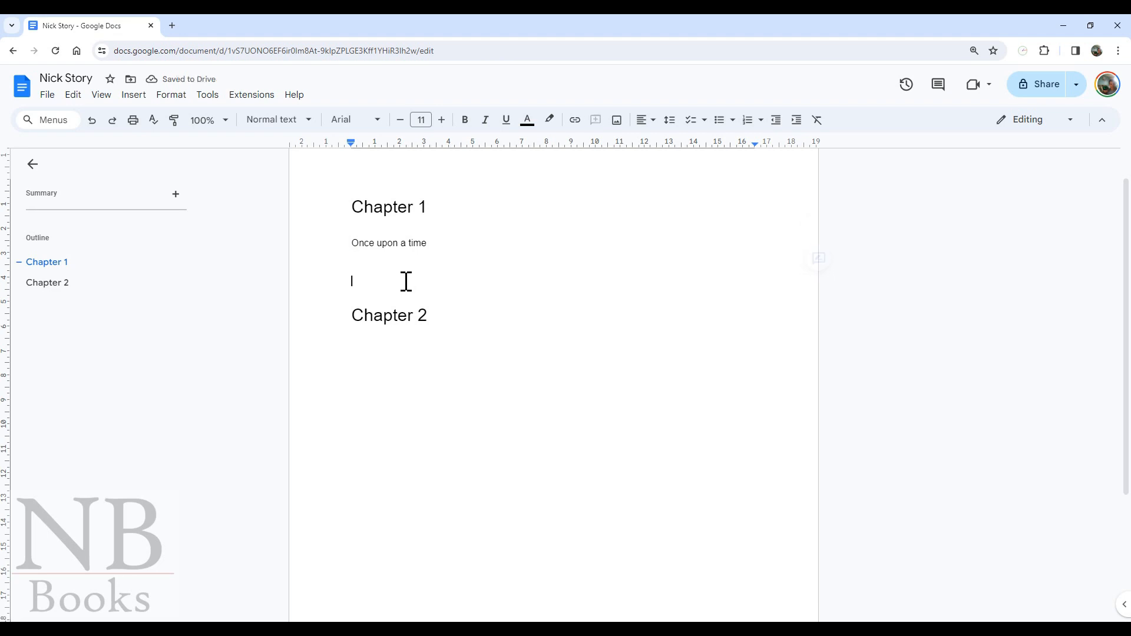
# - Raise the line's font size to 13, then return it to 11
pyautogui.moveTo(428, 244); pyautogui.dragTo(370, 234)
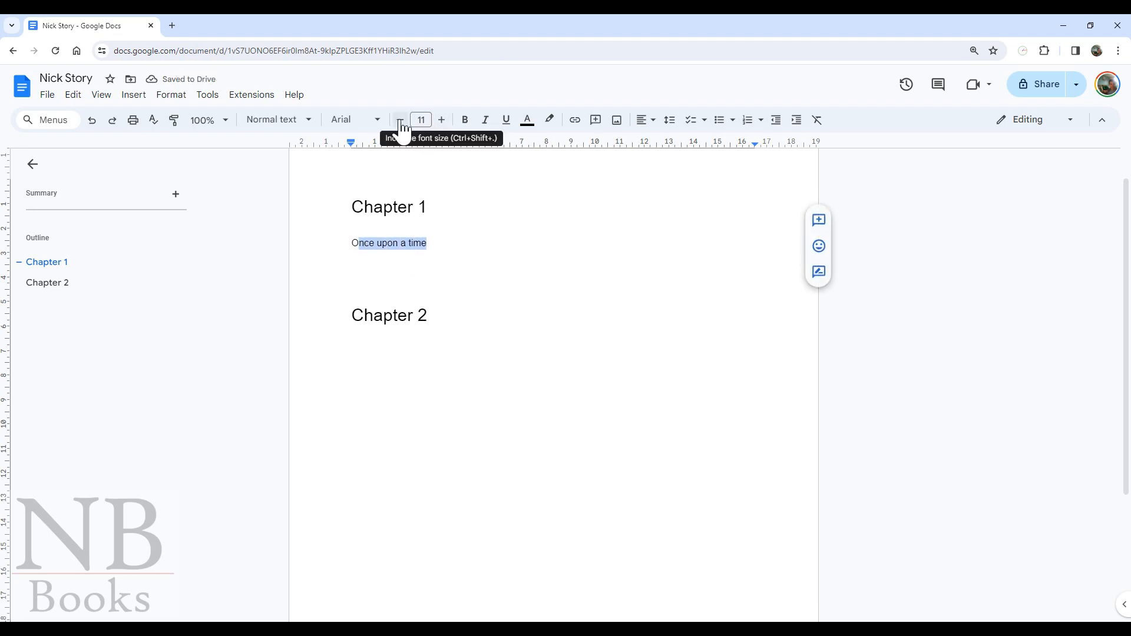
pyautogui.click(442, 120)
pyautogui.click(442, 121)
pyautogui.click(400, 120)
pyautogui.click(400, 121)
pyautogui.click(393, 246)
pyautogui.moveTo(430, 243); pyautogui.dragTo(321, 240)
pyautogui.click(364, 257)
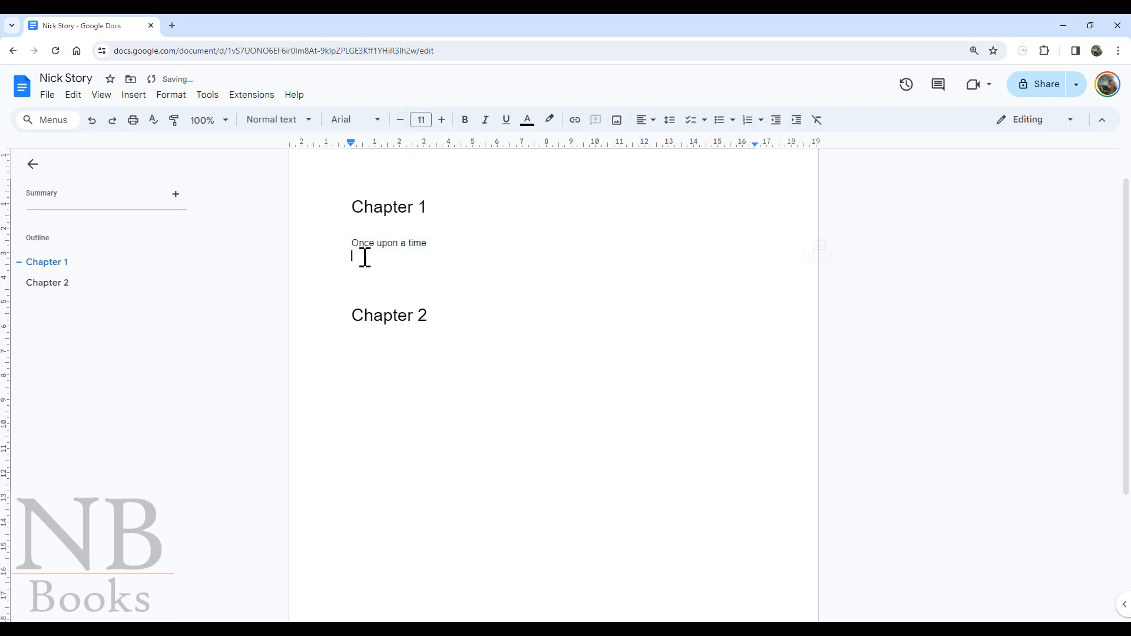
pyautogui.click(647, 120)
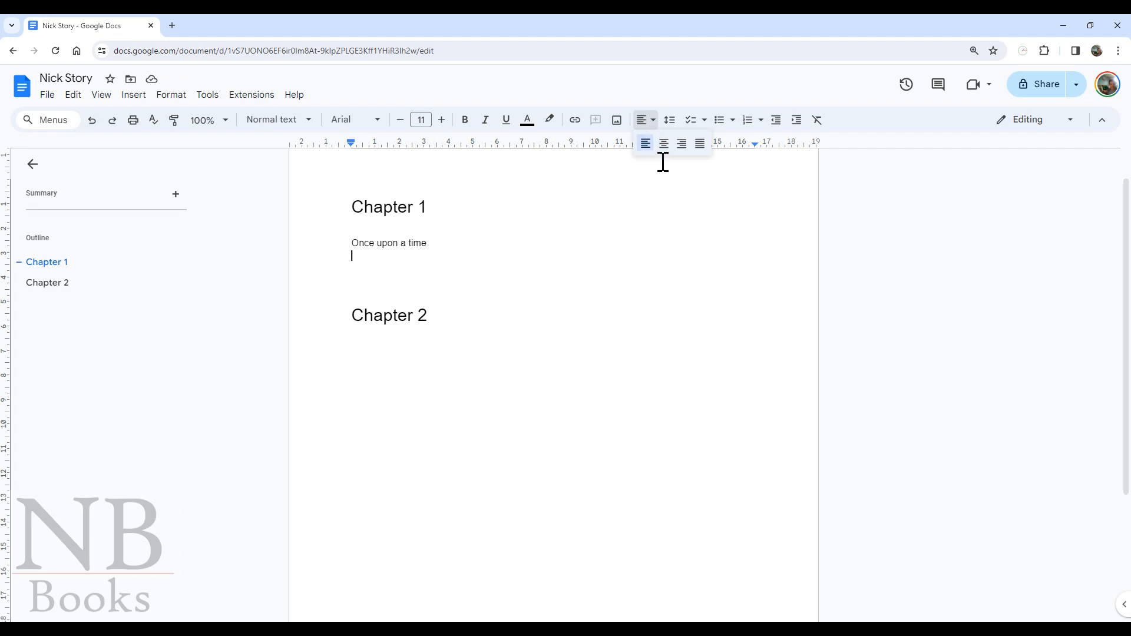
pyautogui.click(666, 149)
pyautogui.write('dsdsads')
pyautogui.click(546, 255)
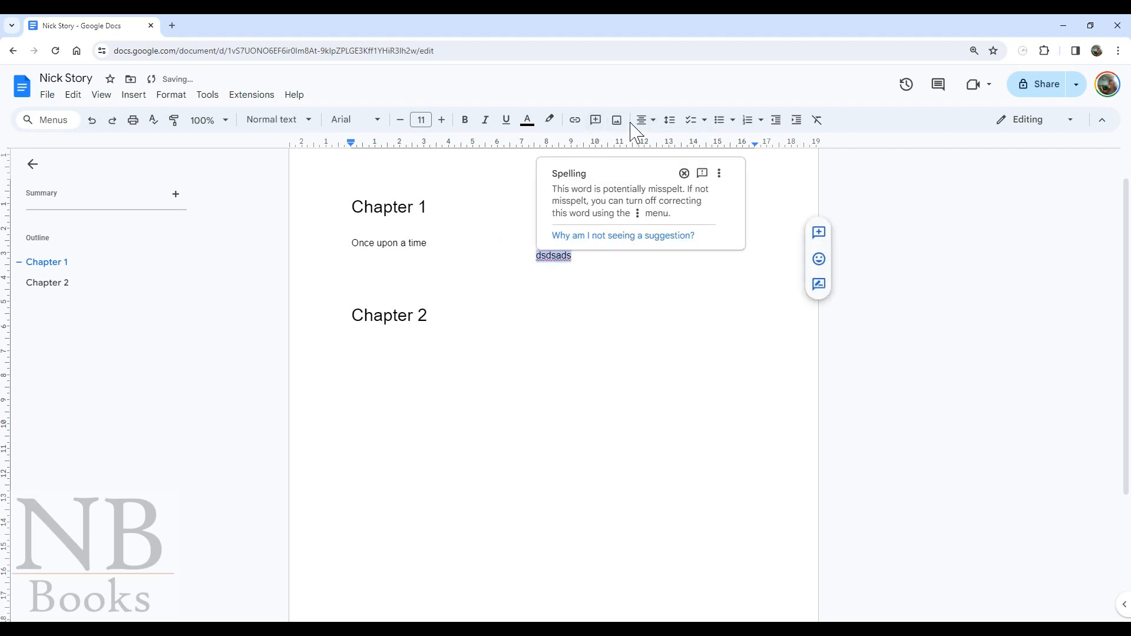
pyautogui.click(648, 122)
pyautogui.click(645, 144)
pyautogui.click(442, 278)
pyautogui.click(390, 263)
pyautogui.moveTo(390, 264); pyautogui.dragTo(342, 261)
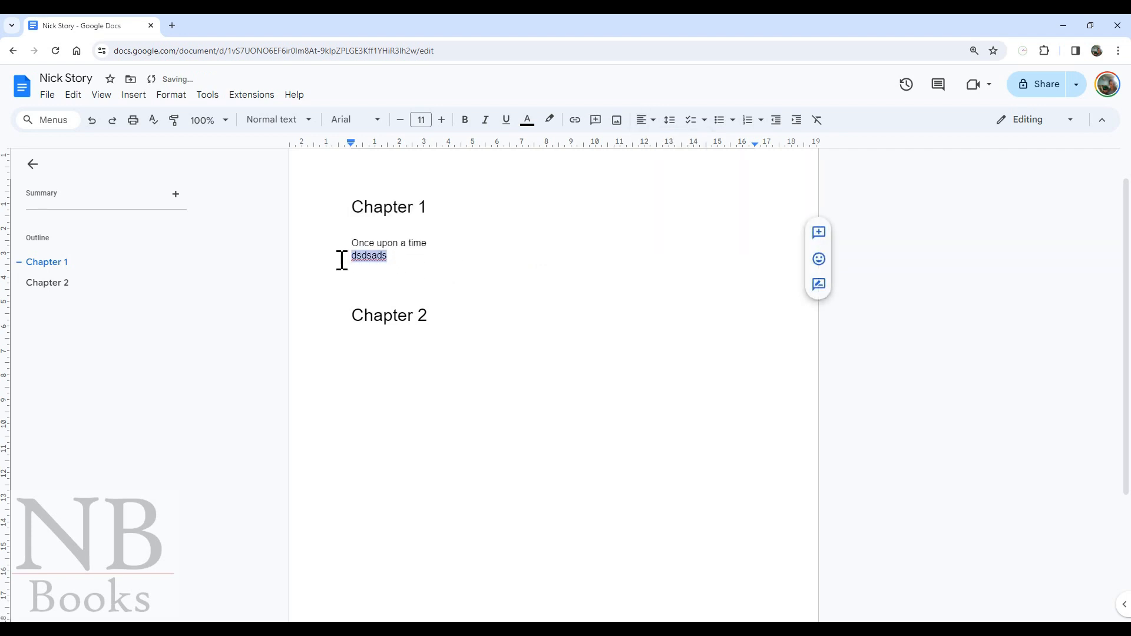
pyautogui.press('BackSpace')
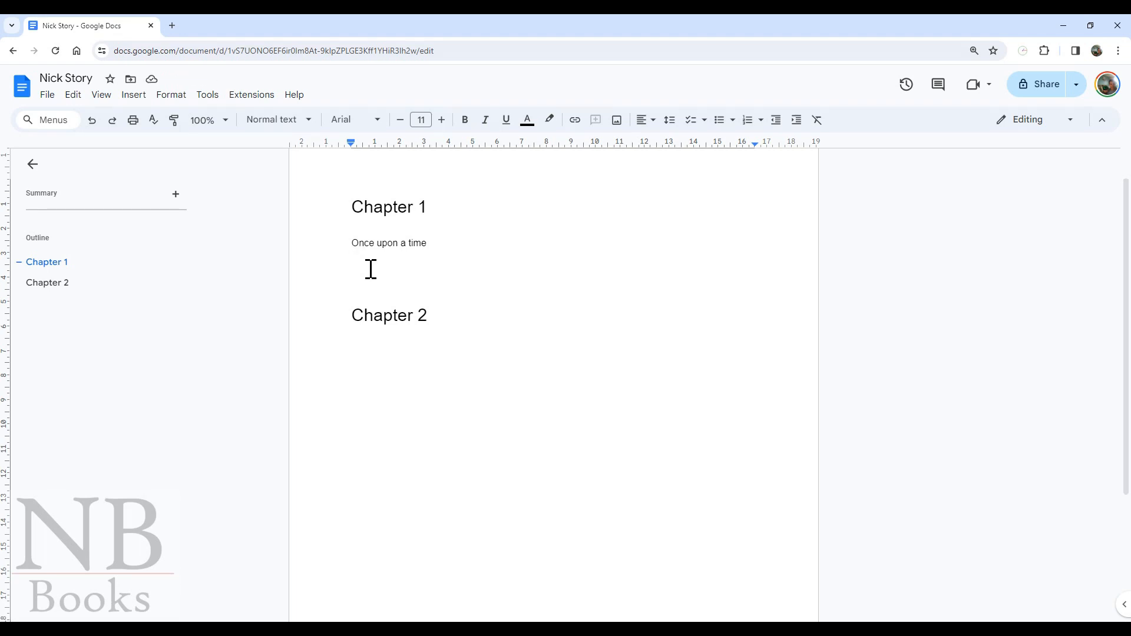
pyautogui.click(214, 100)
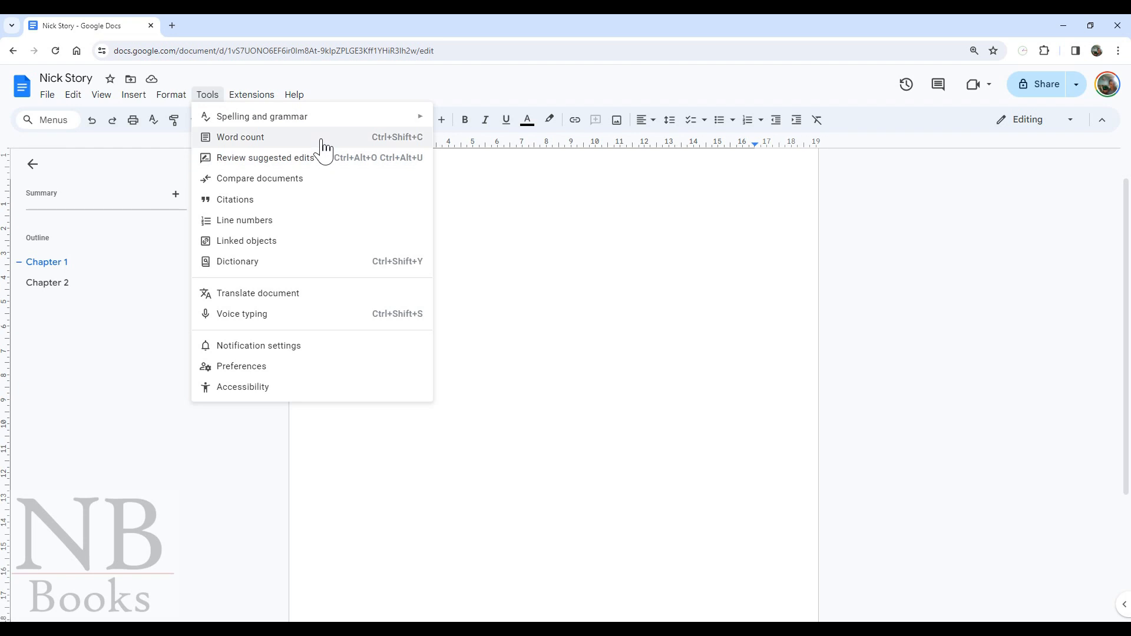
pyautogui.click(275, 136)
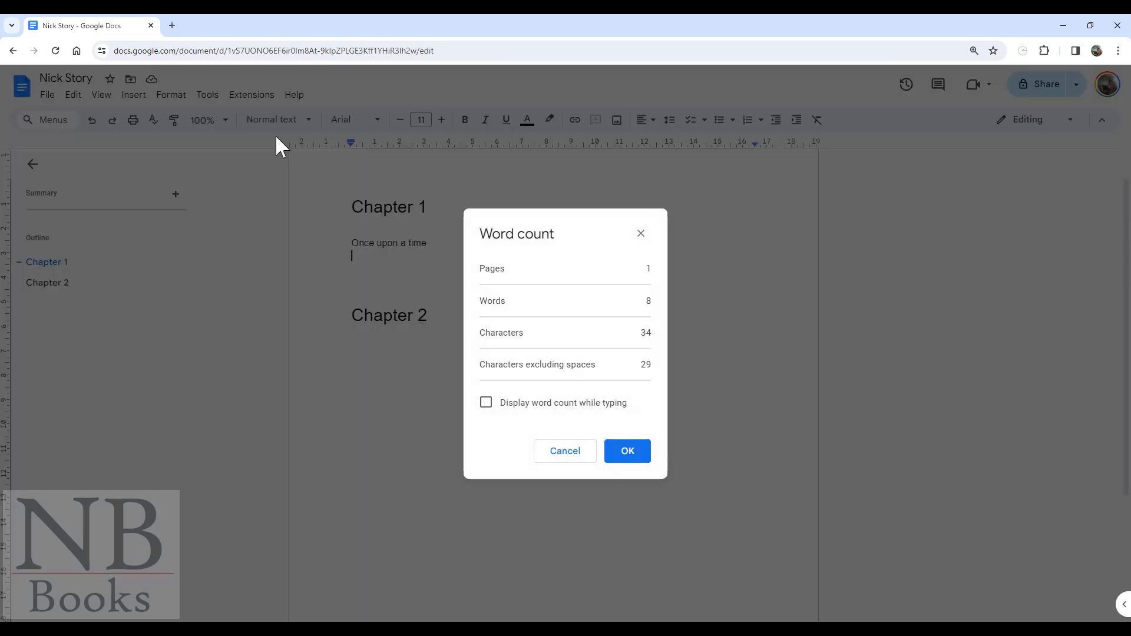
pyautogui.moveTo(648, 301)
pyautogui.mouseDown()
pyautogui.moveTo(662, 313)
pyautogui.moveTo(648, 300)
pyautogui.mouseUp()
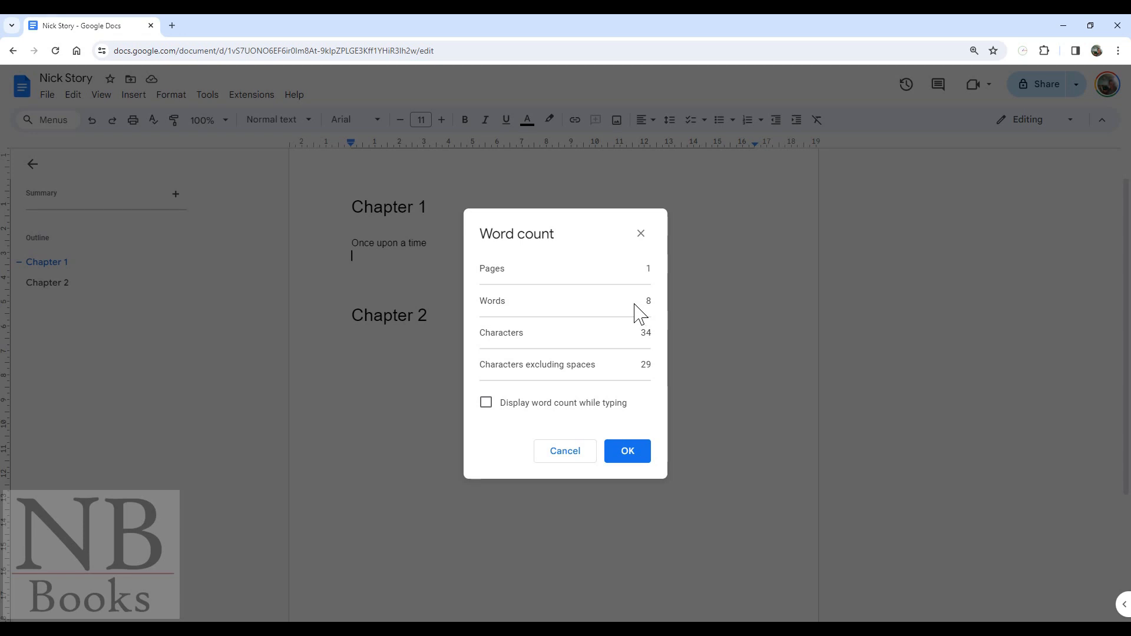
pyautogui.click(624, 463)
pyautogui.moveTo(353, 243)
pyautogui.mouseDown()
pyautogui.moveTo(427, 247)
pyautogui.moveTo(348, 240)
pyautogui.mouseUp()
pyautogui.click(432, 244)
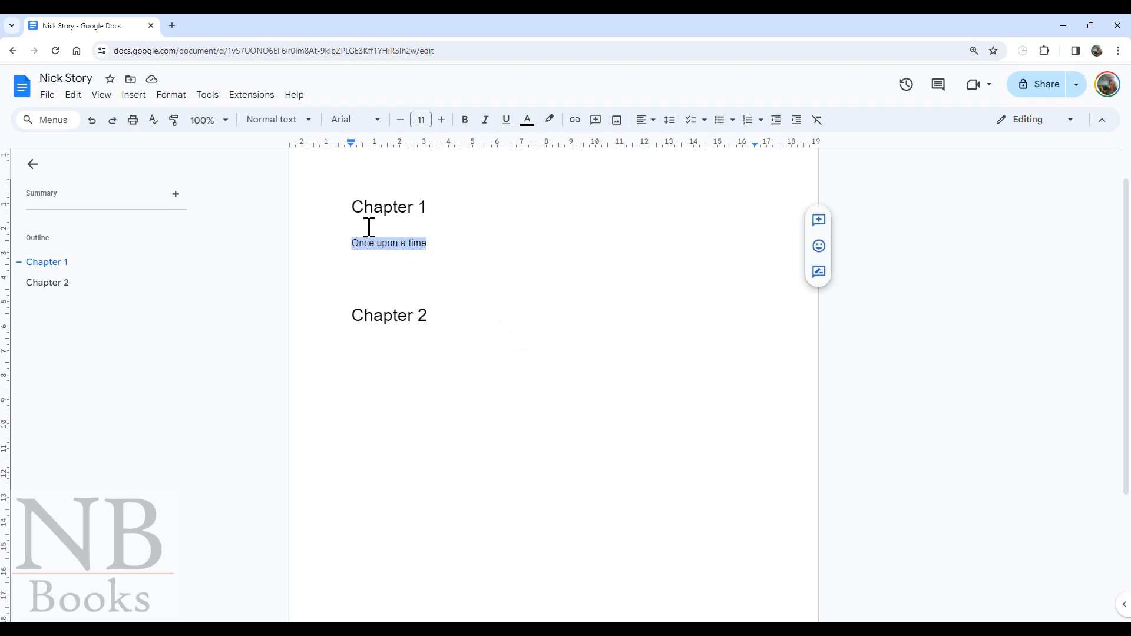
pyautogui.click(209, 96)
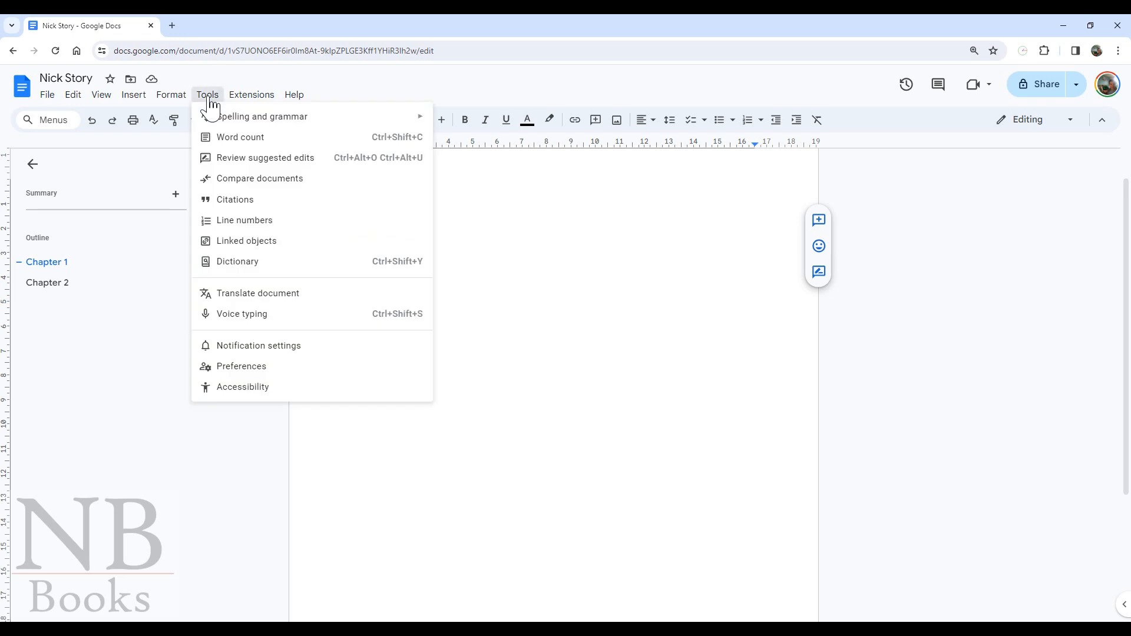
pyautogui.click(242, 139)
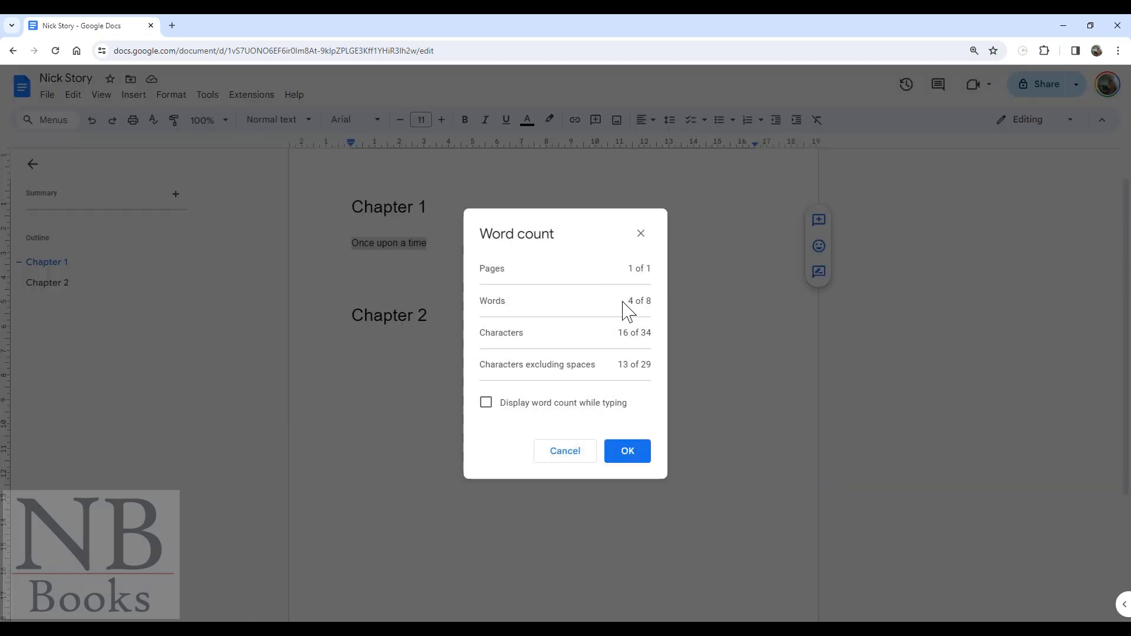
pyautogui.moveTo(627, 305); pyautogui.dragTo(654, 308)
pyautogui.click(647, 305)
pyautogui.click(625, 453)
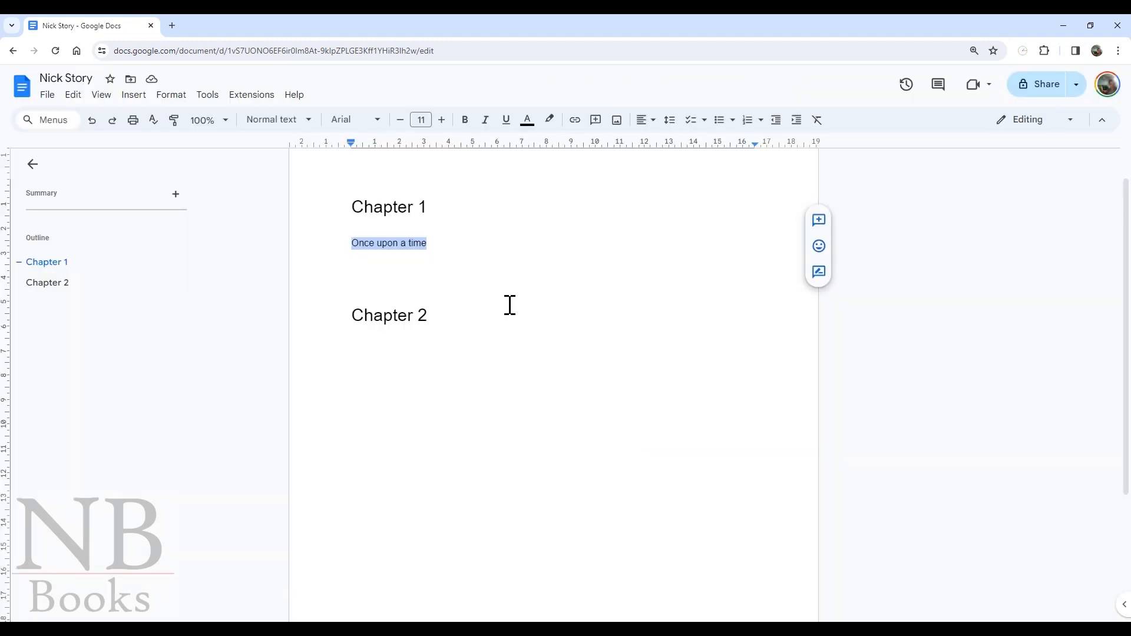
pyautogui.scroll(1, 510, 305)
pyautogui.click(487, 298)
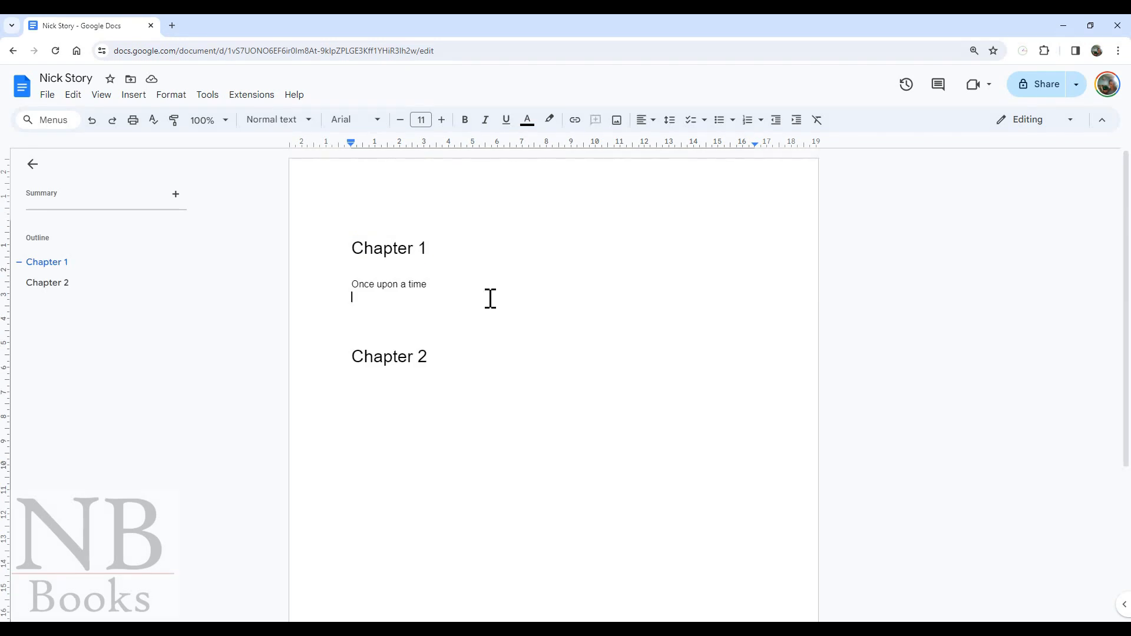
pyautogui.click(1054, 122)
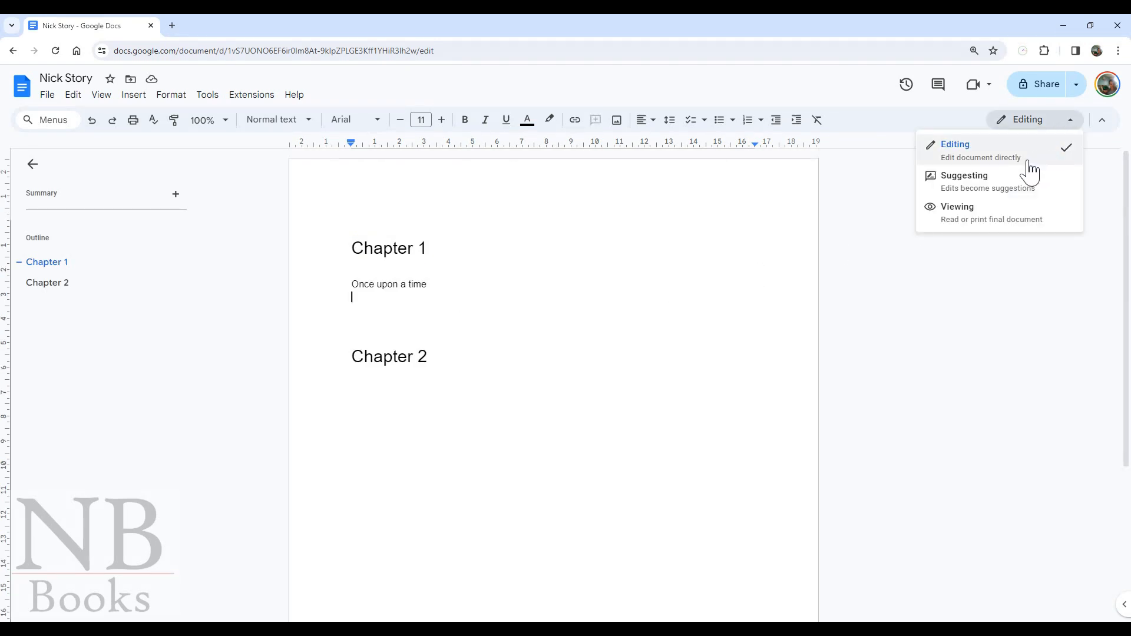
pyautogui.click(978, 220)
pyautogui.tripleClick(431, 238)
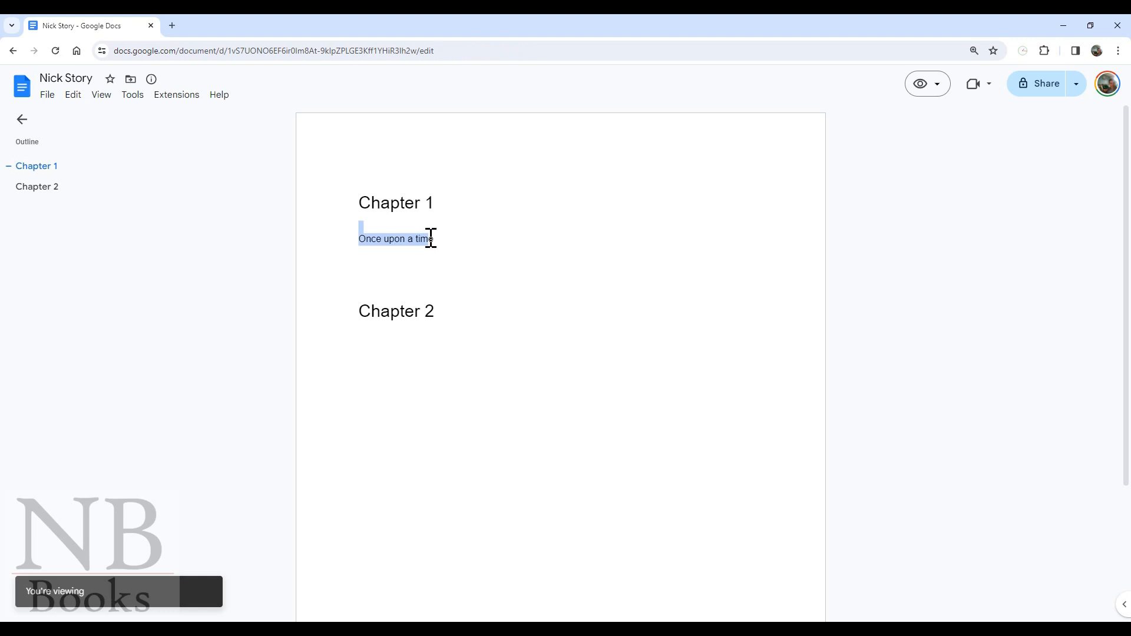
pyautogui.click(394, 259)
pyautogui.moveTo(361, 206); pyautogui.dragTo(412, 341)
pyautogui.click(419, 332)
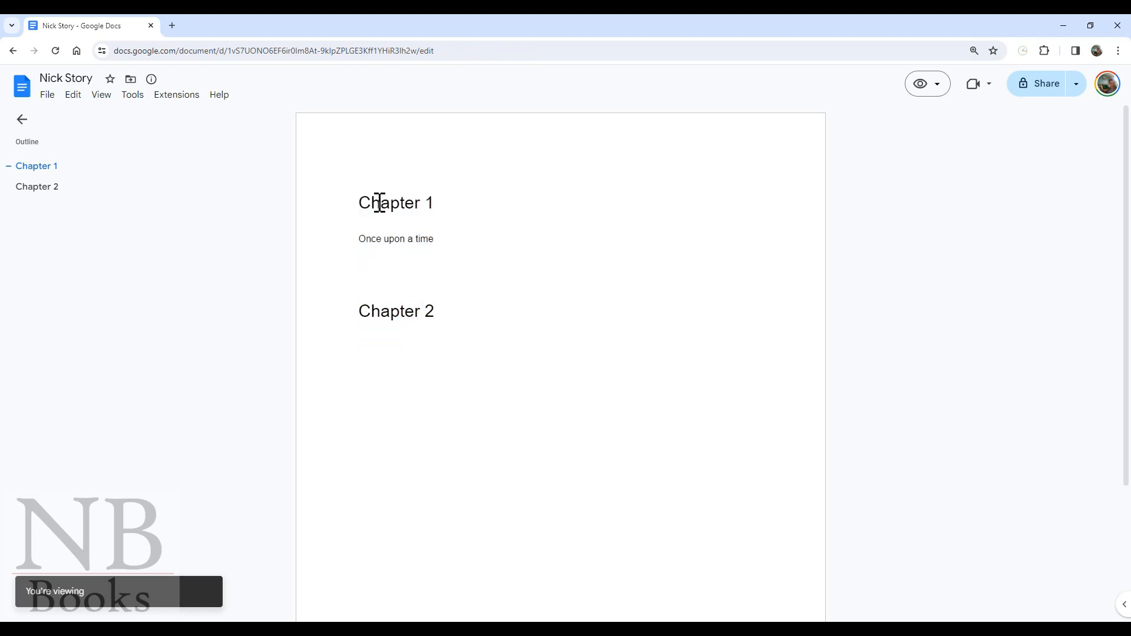
pyautogui.click(41, 186)
pyautogui.click(37, 167)
pyautogui.click(37, 188)
pyautogui.click(37, 167)
pyautogui.click(39, 188)
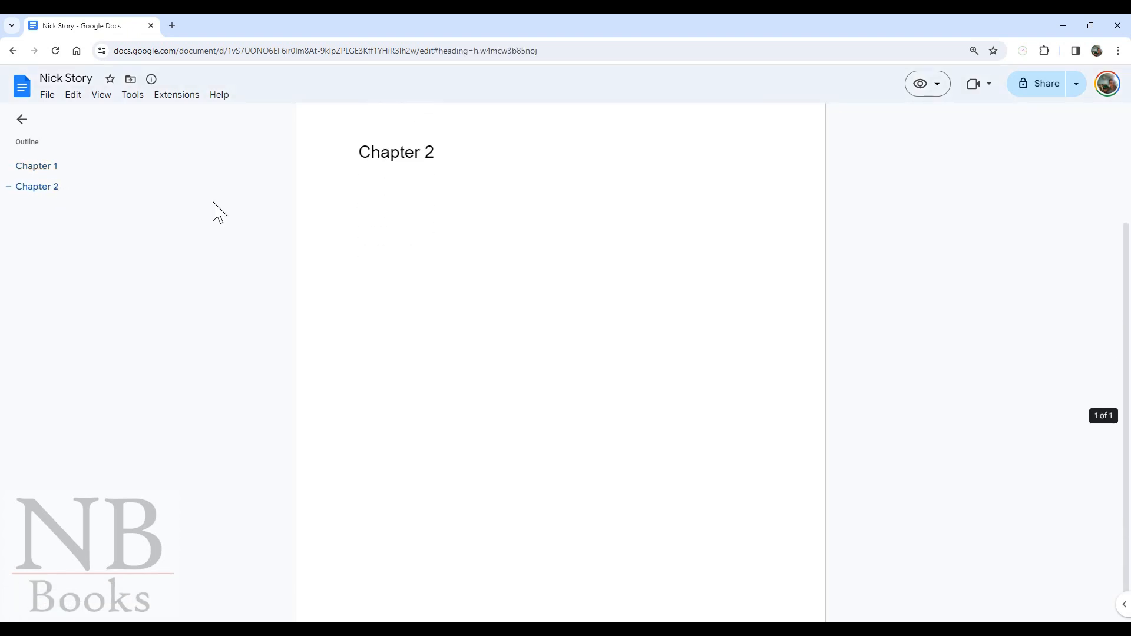
pyautogui.click(940, 92)
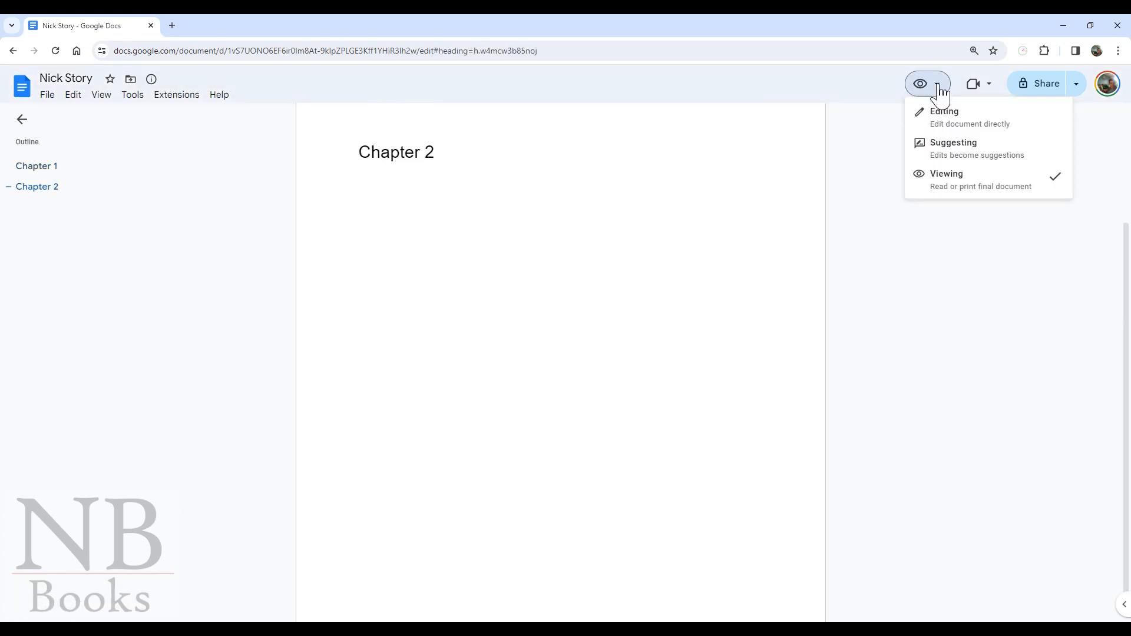
pyautogui.click(971, 124)
pyautogui.scroll(3, 407, 235)
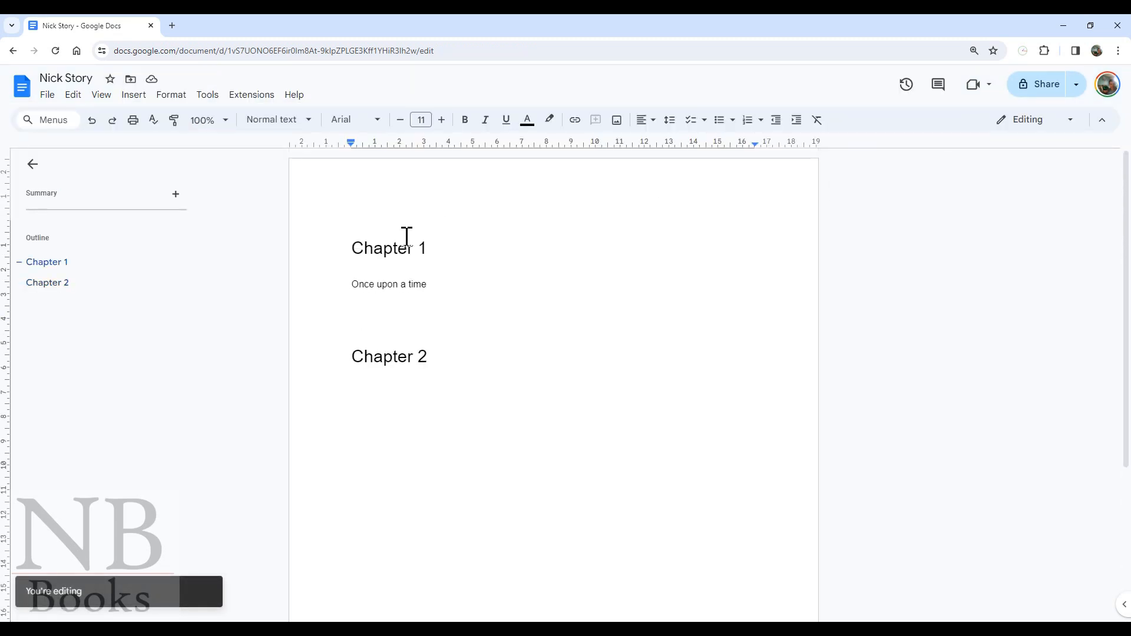
pyautogui.click(391, 303)
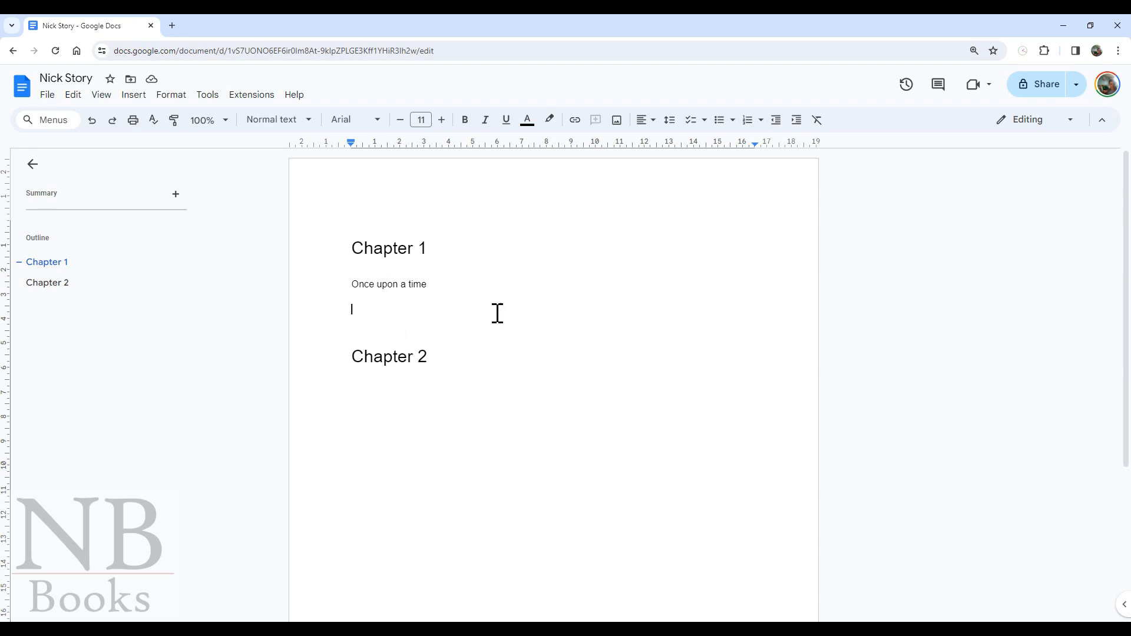
# - Copy a shareable link to the Nick Story document from the Share menu
pyautogui.click(1075, 88)
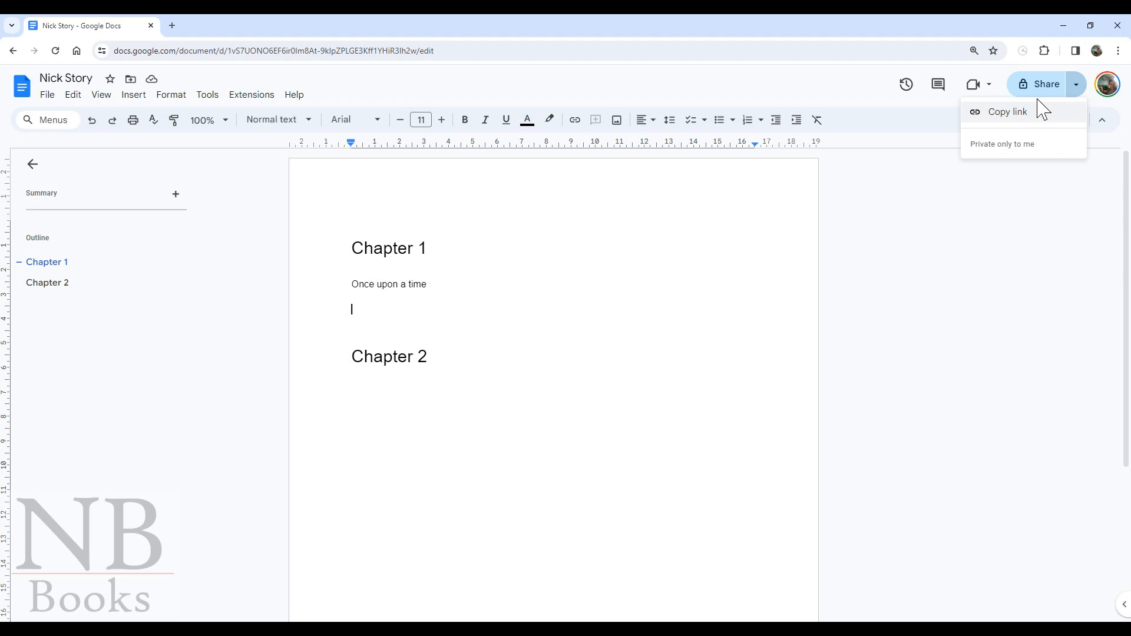
pyautogui.click(1020, 115)
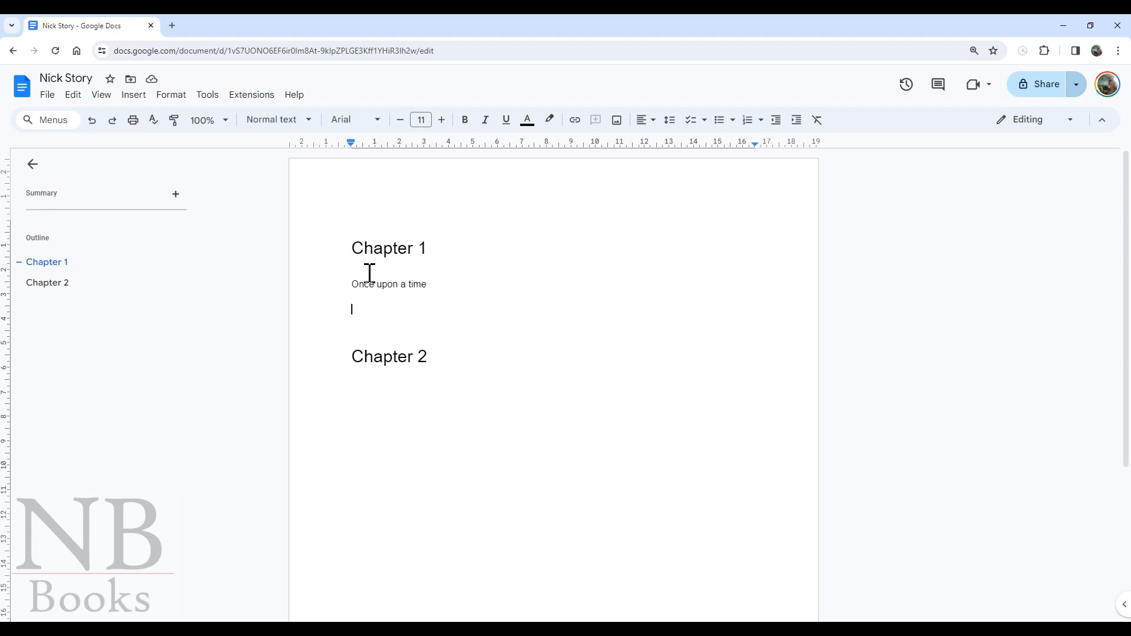
pyautogui.click(51, 101)
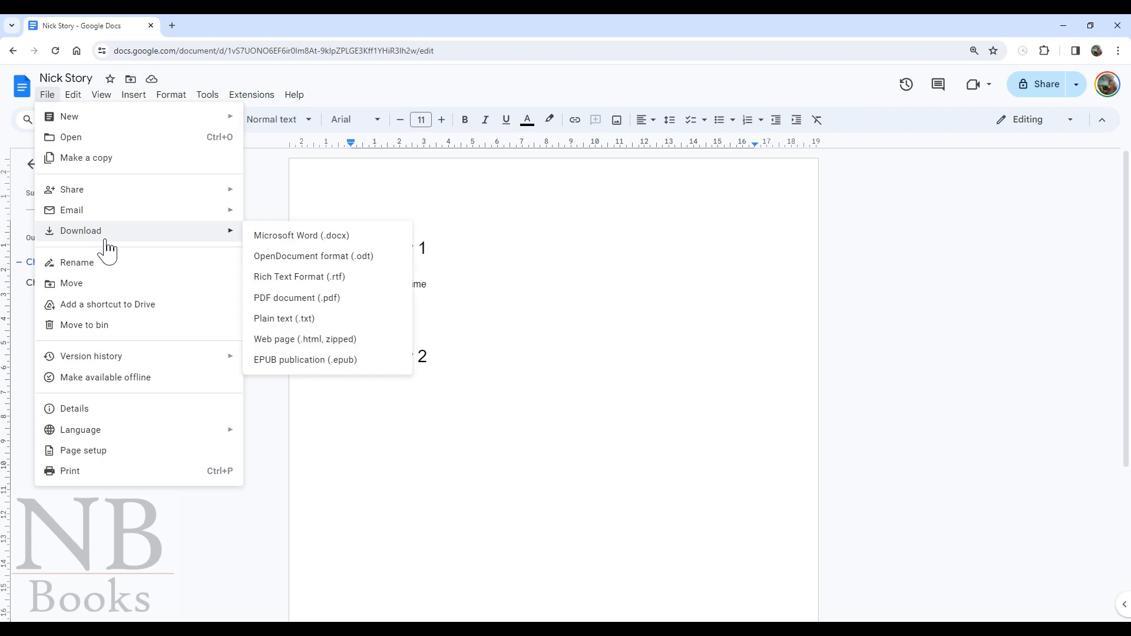
pyautogui.moveTo(115, 223)
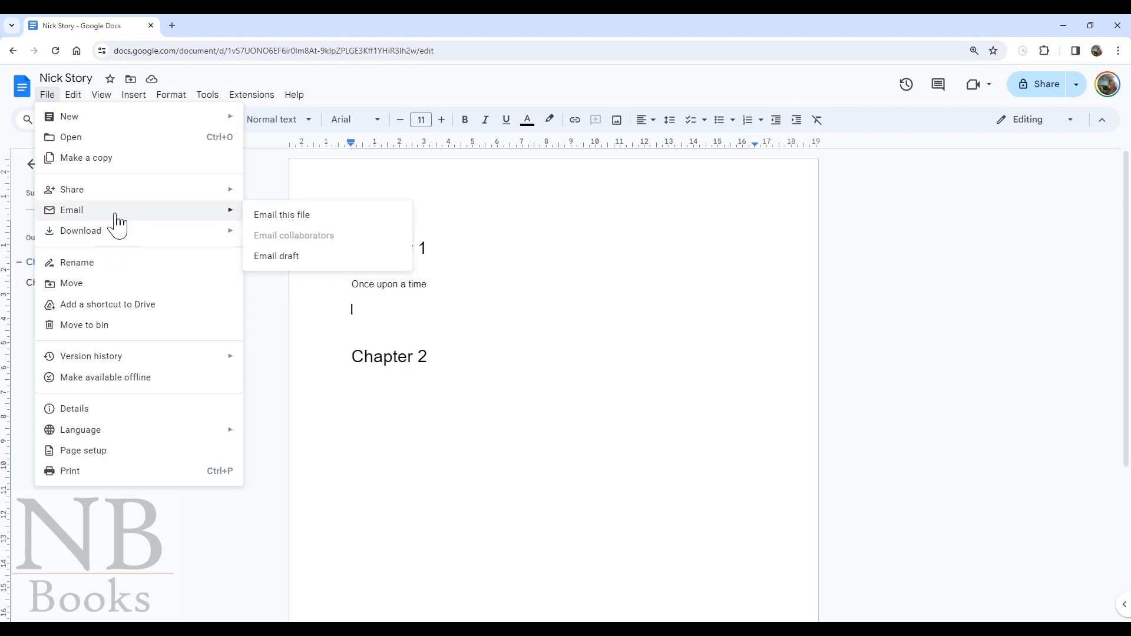
pyautogui.click(256, 214)
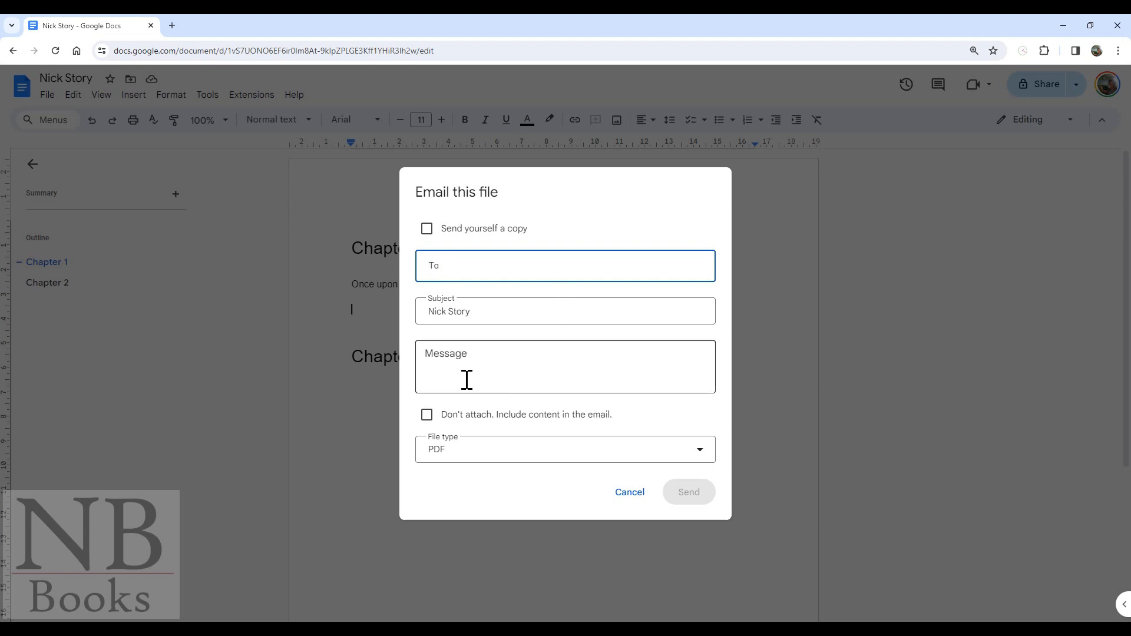
pyautogui.click(454, 455)
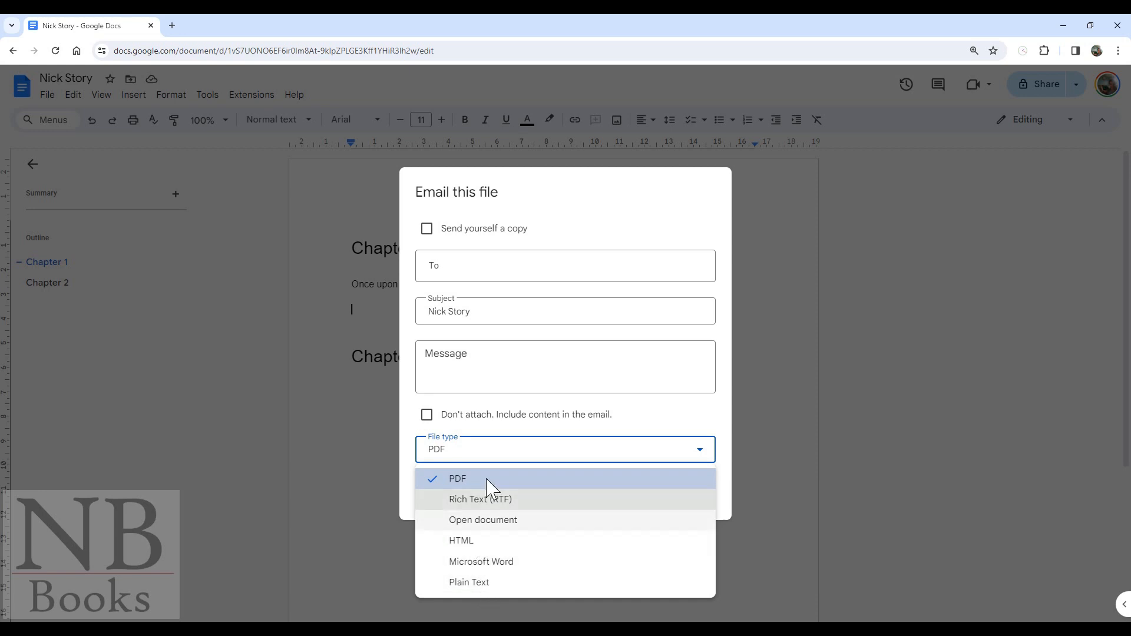
pyautogui.click(619, 429)
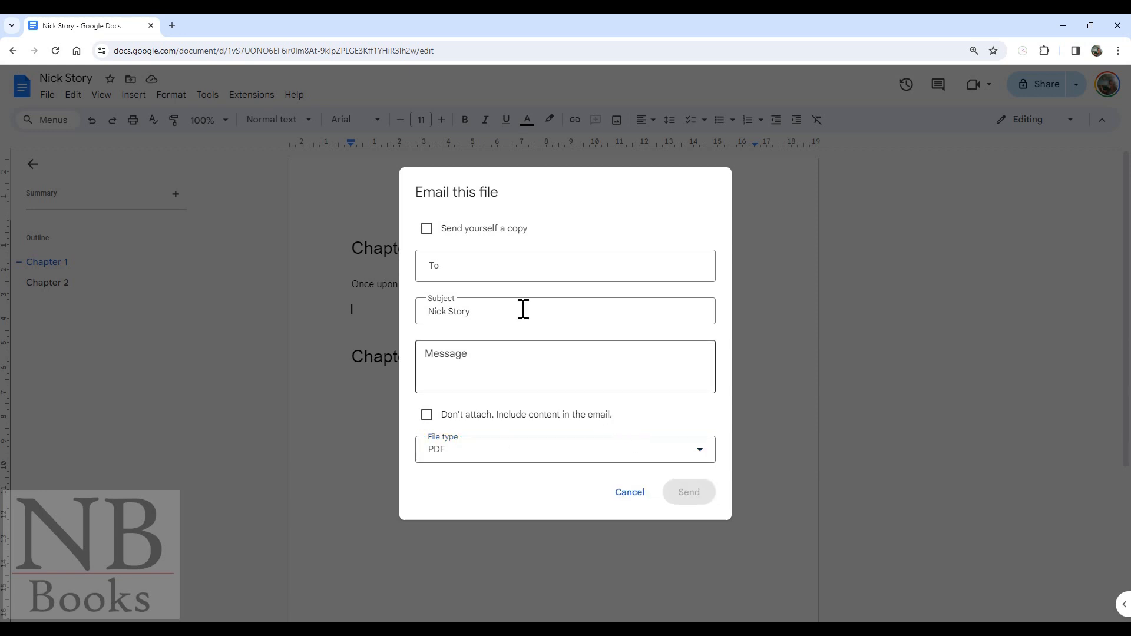
pyautogui.click(629, 495)
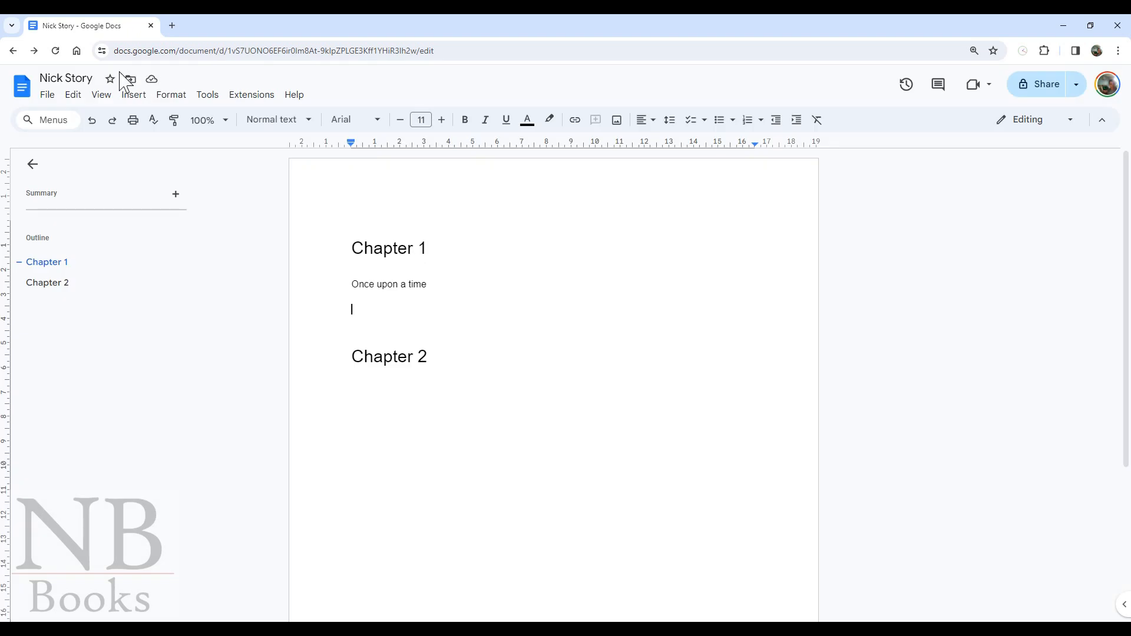
# - Download the document as an EPUB publication (.epub) via File > Download
pyautogui.click(52, 96)
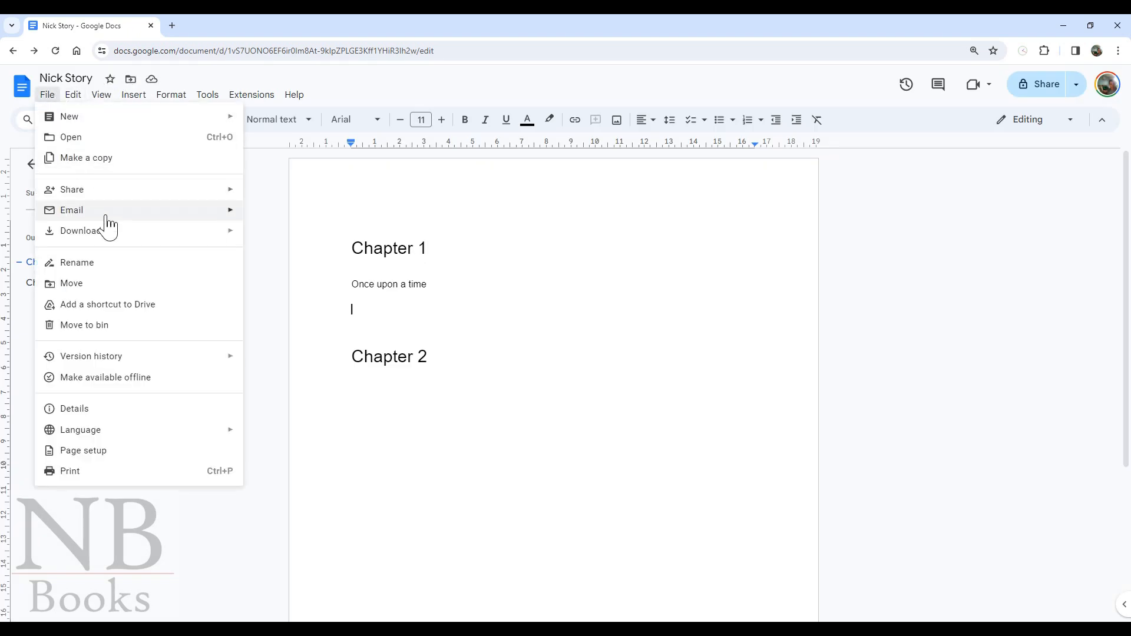
pyautogui.moveTo(107, 231)
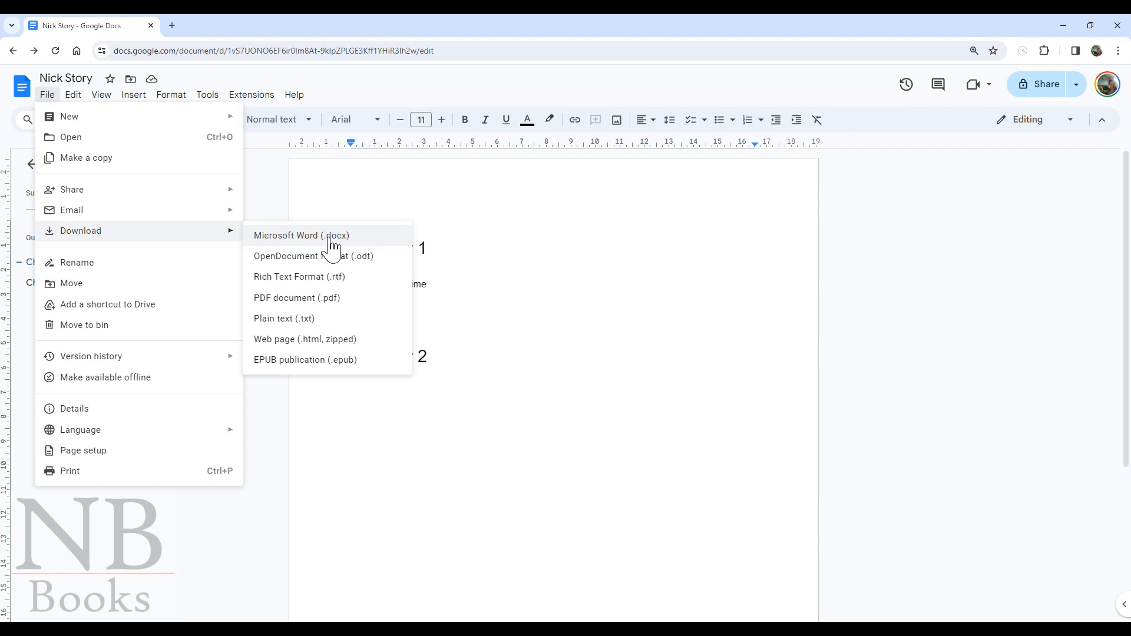
pyautogui.click(303, 360)
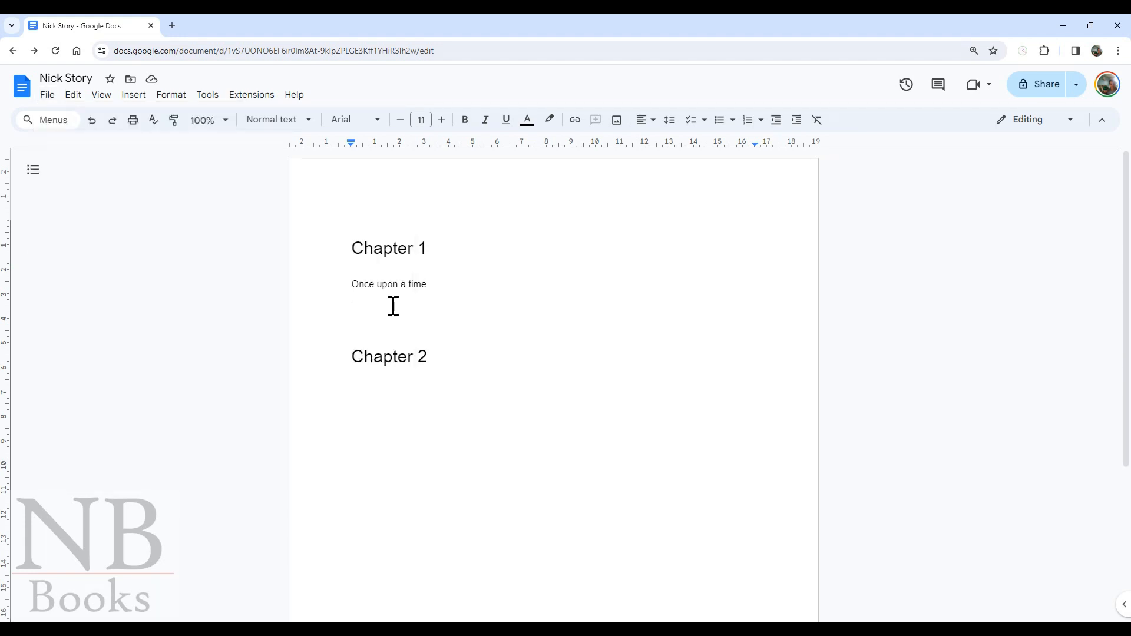
# - Type 'A word' below the first line, then compare the 13:12 and 13:22 versions in version history
pyautogui.write('A word')
pyautogui.click(603, 323)
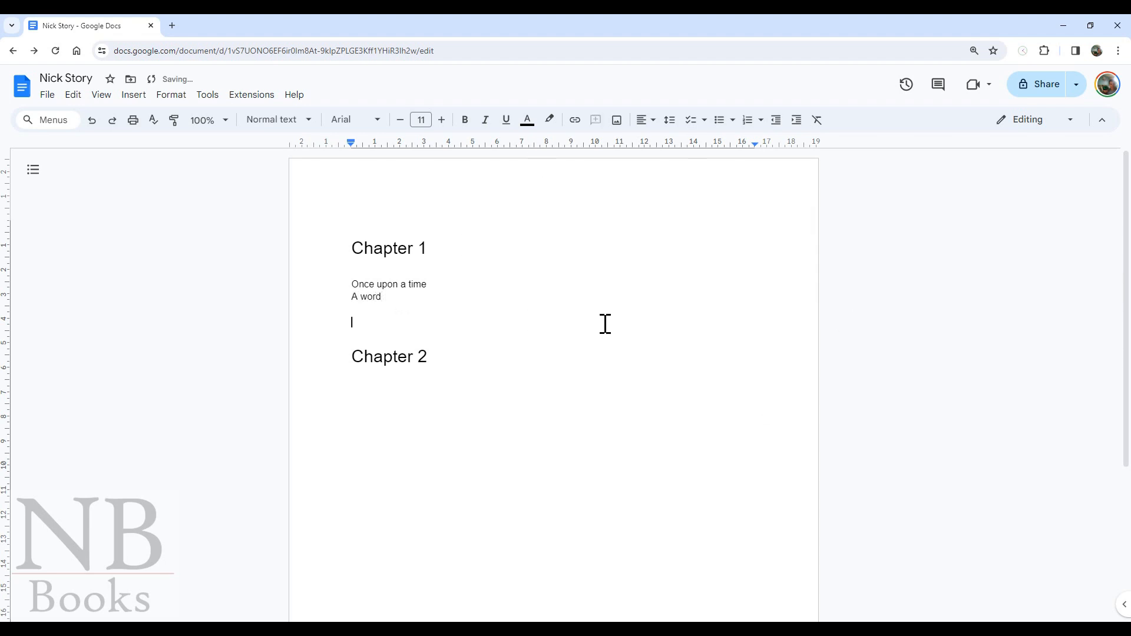
pyautogui.click(906, 88)
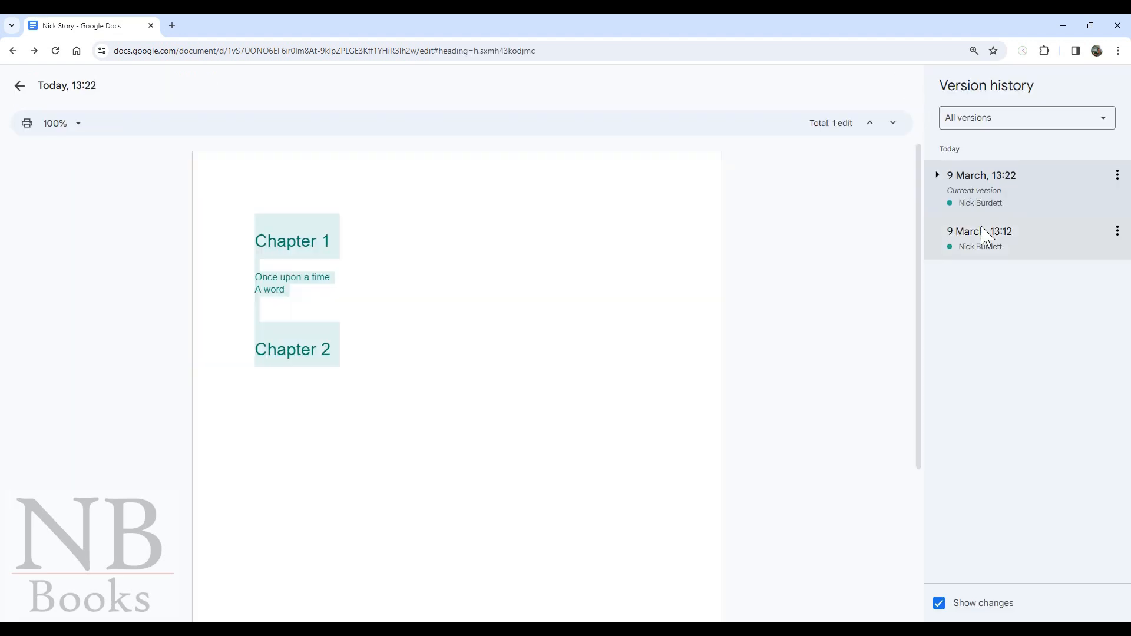
pyautogui.click(979, 241)
pyautogui.click(981, 201)
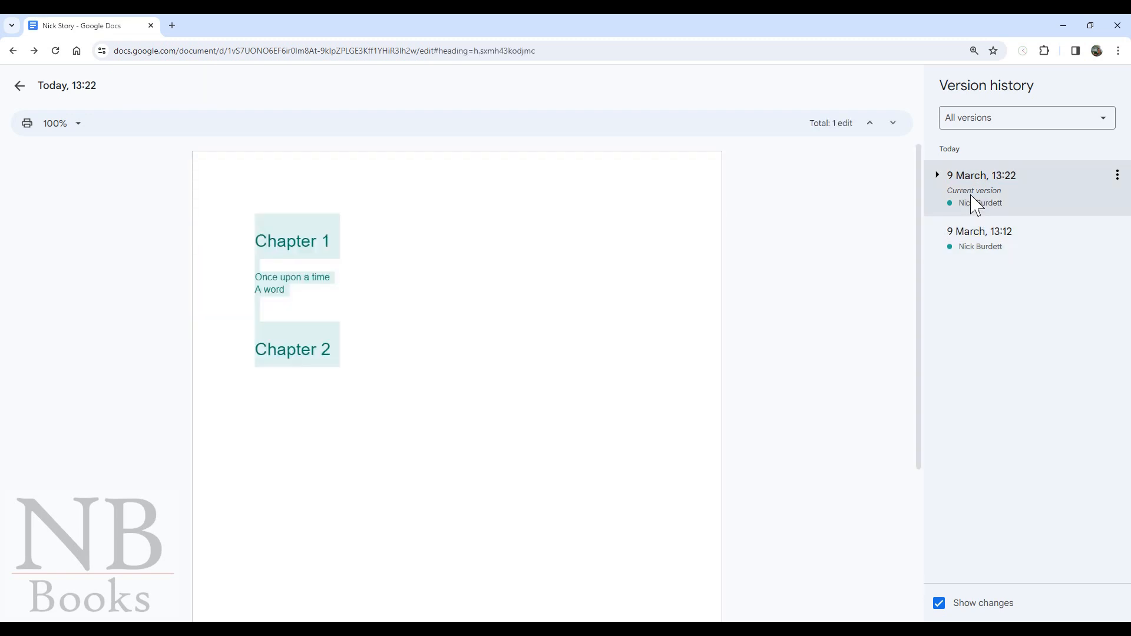
pyautogui.click(971, 242)
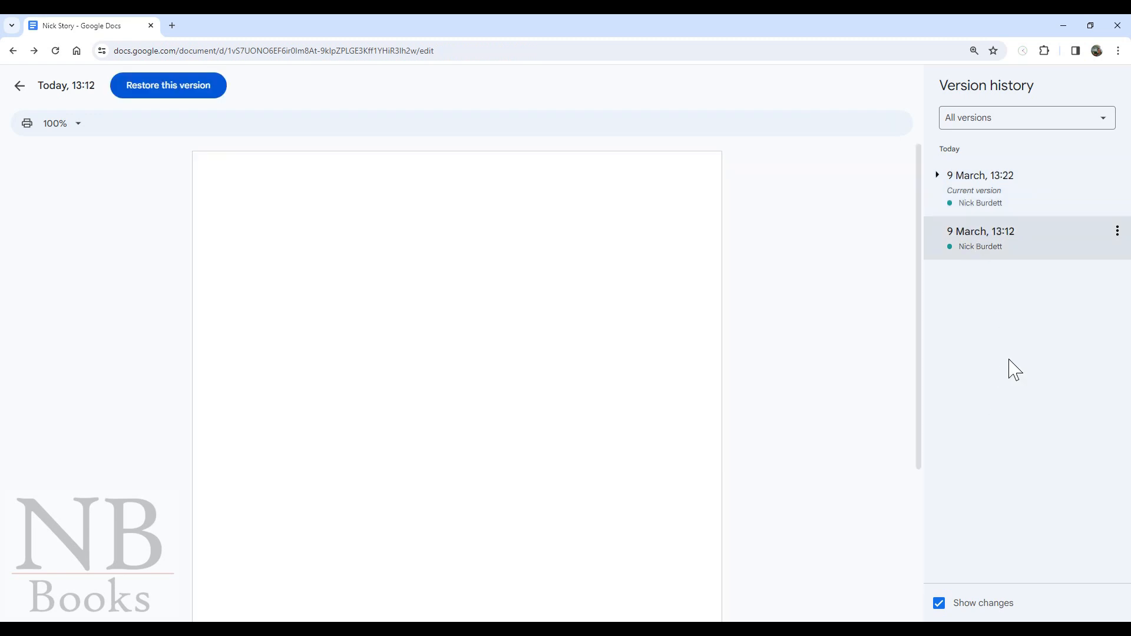
pyautogui.click(994, 177)
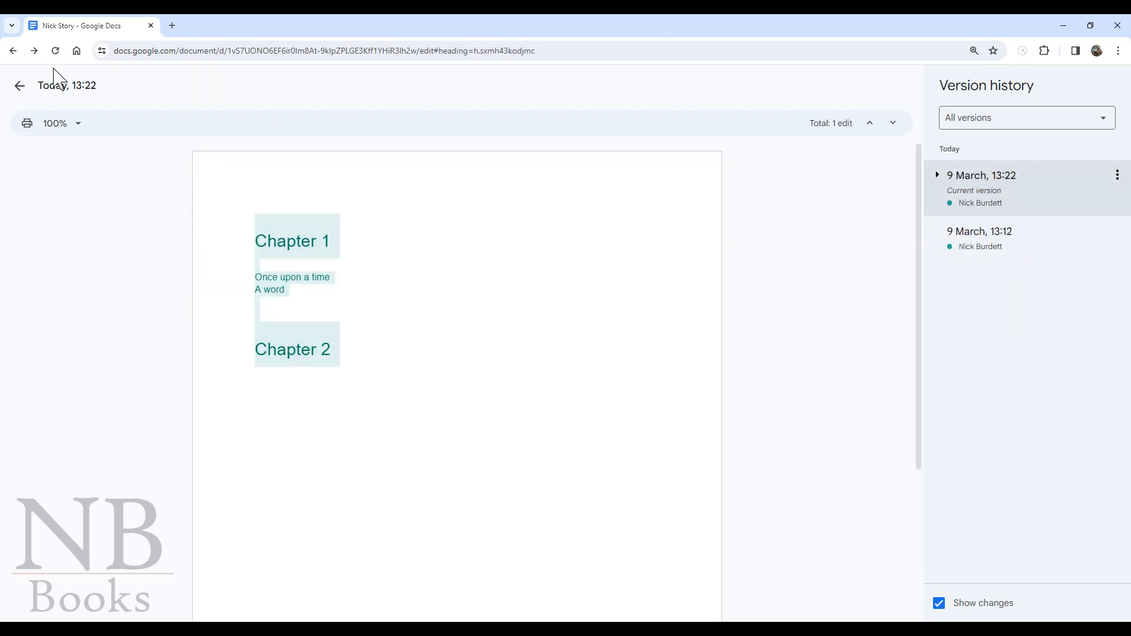
pyautogui.click(21, 88)
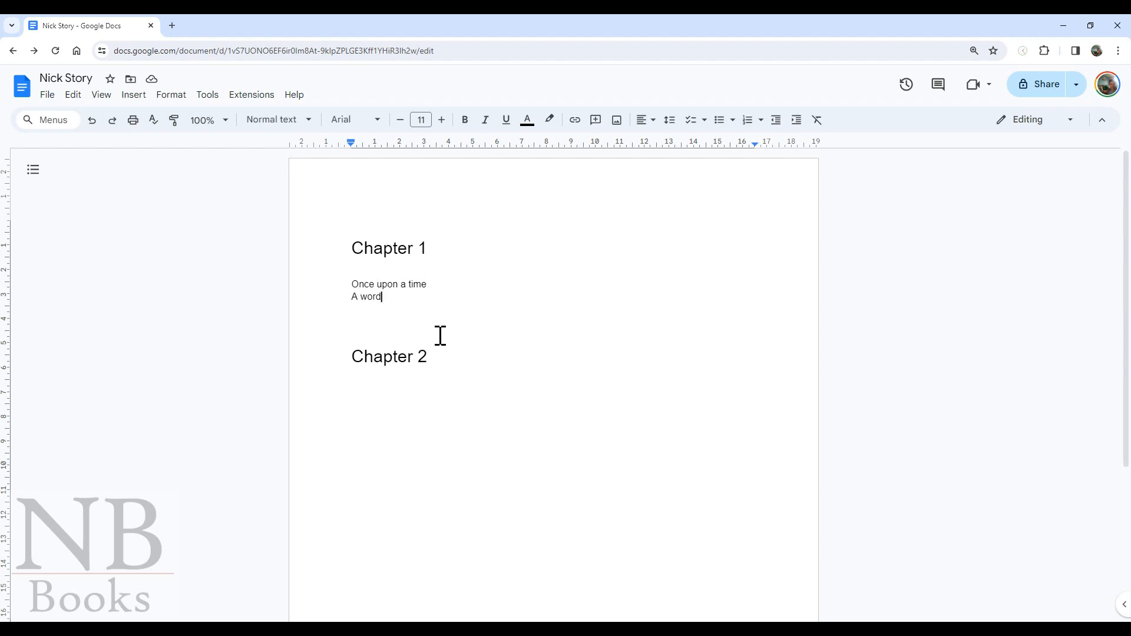
# - Add blank lines under 'A word' and voice-type the paragraph starting 'So if I just test this out'
pyautogui.press('Return')
pyautogui.press('Return')
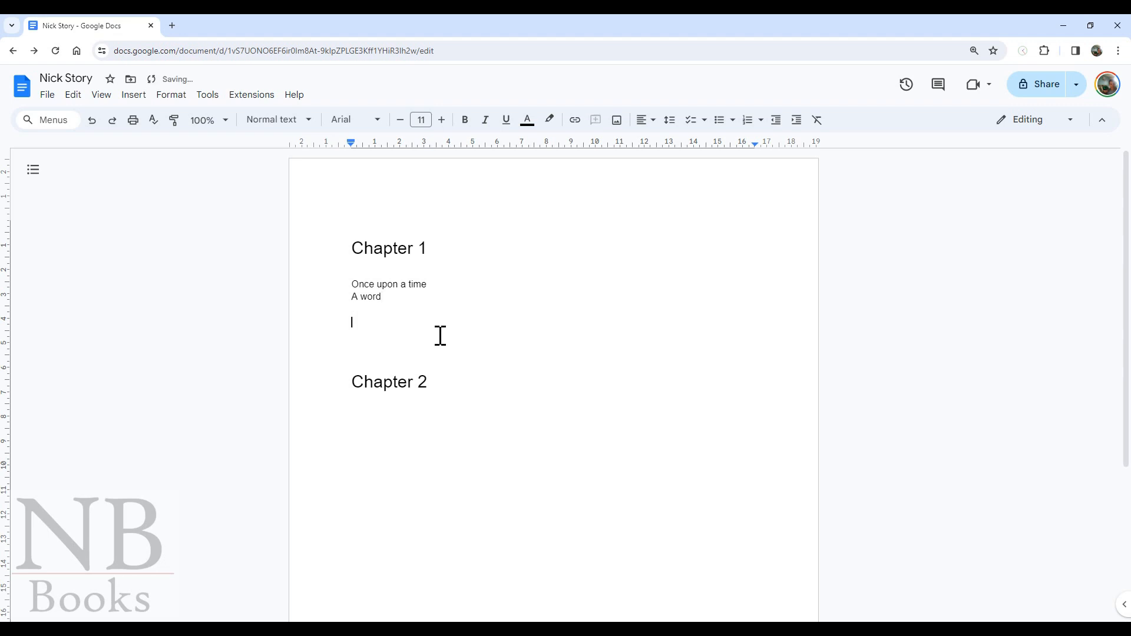
pyautogui.click(206, 96)
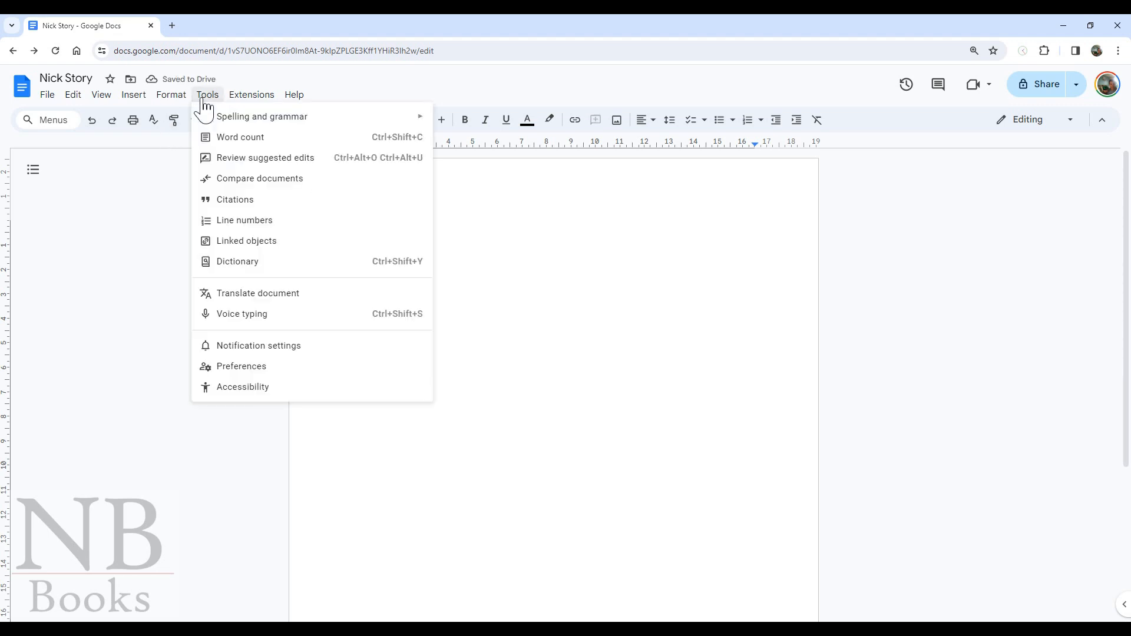
pyautogui.click(223, 321)
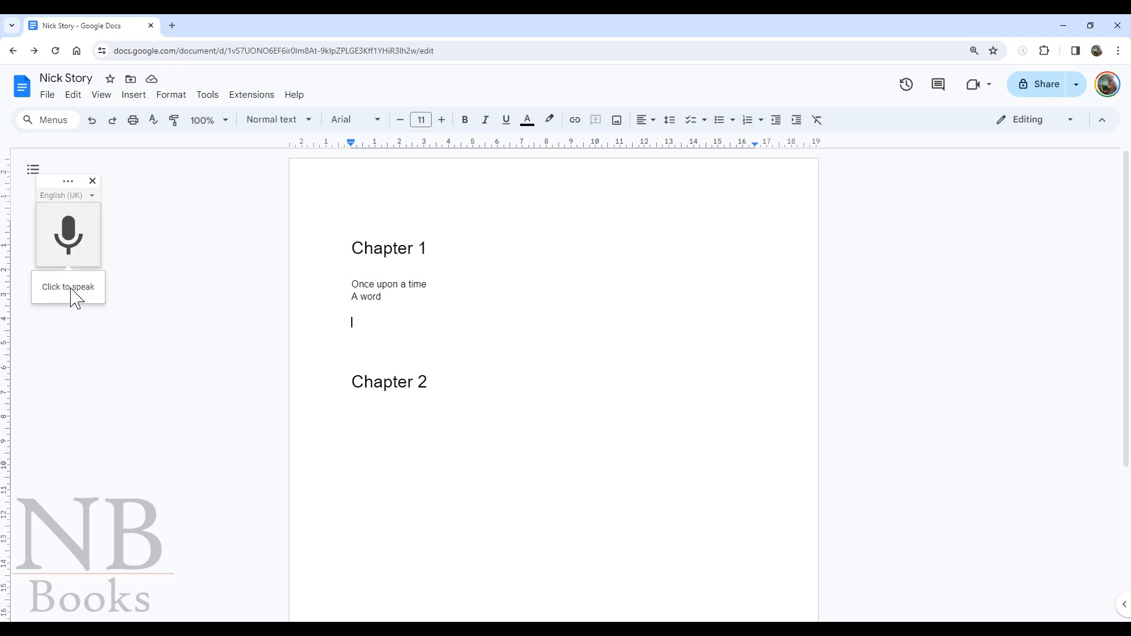
pyautogui.click(69, 235)
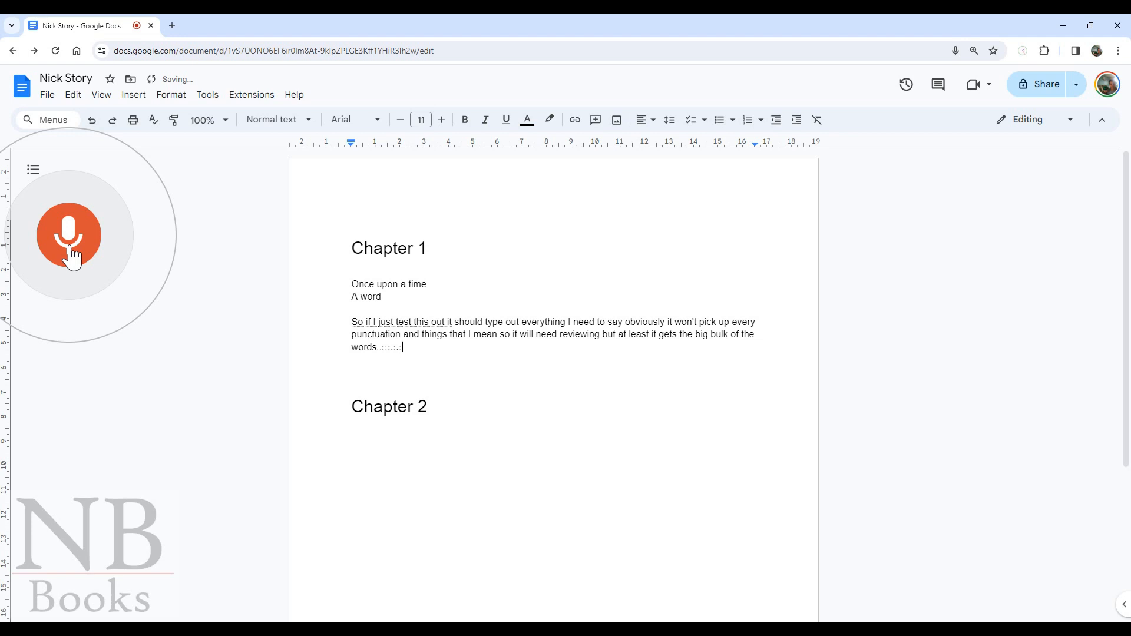
pyautogui.click(69, 255)
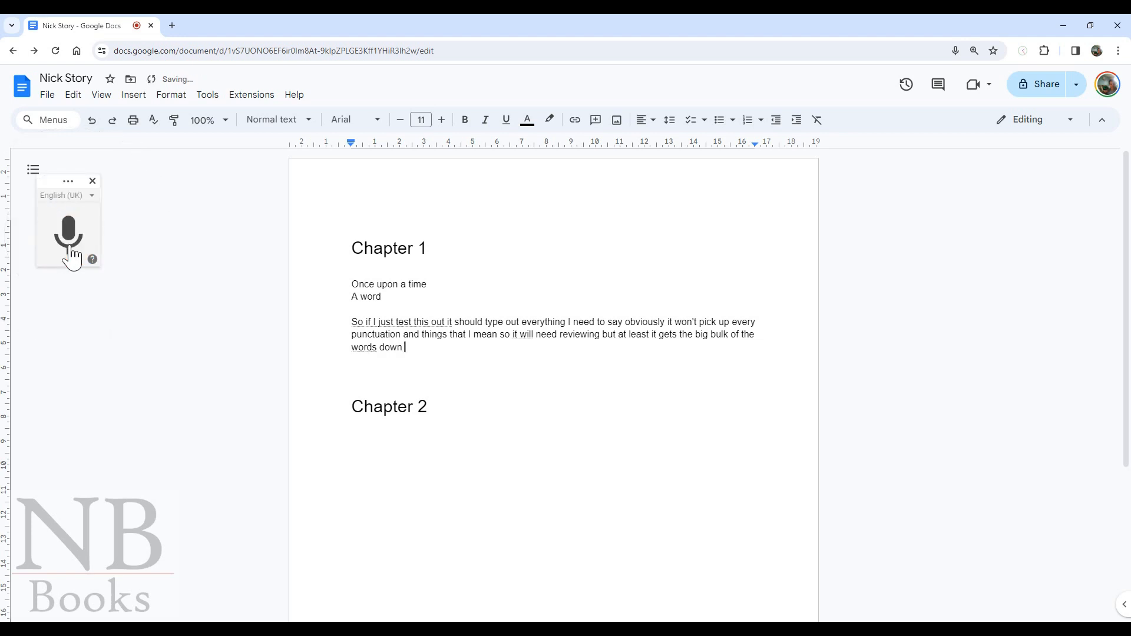